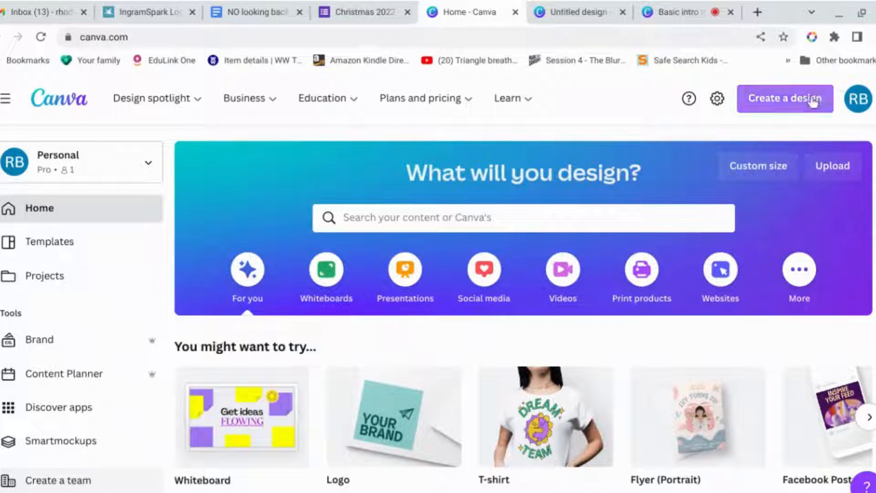
{"action": "scroll", "coordinate": [600, 106], "scroll_direction": "down", "scroll_amount": 10}
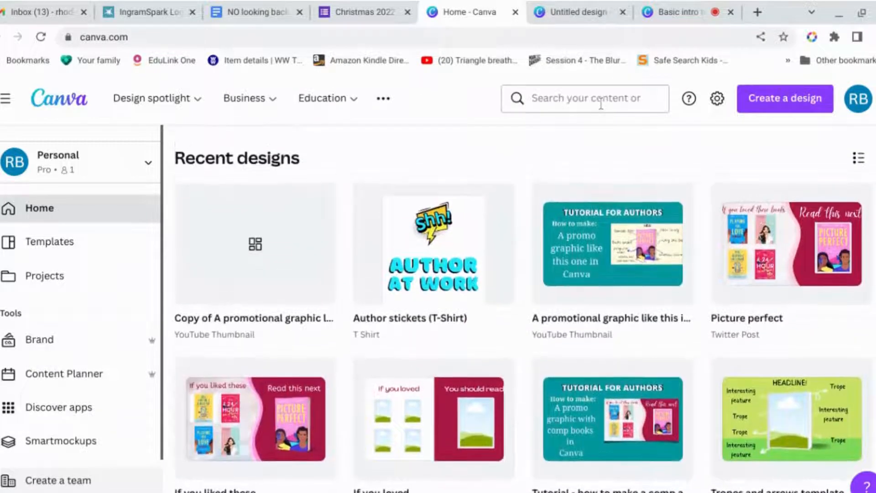
{"action": "scroll", "coordinate": [600, 211], "scroll_direction": "down", "scroll_amount": 5}
{"action": "scroll", "coordinate": [601, 211], "scroll_direction": "down", "scroll_amount": 5}
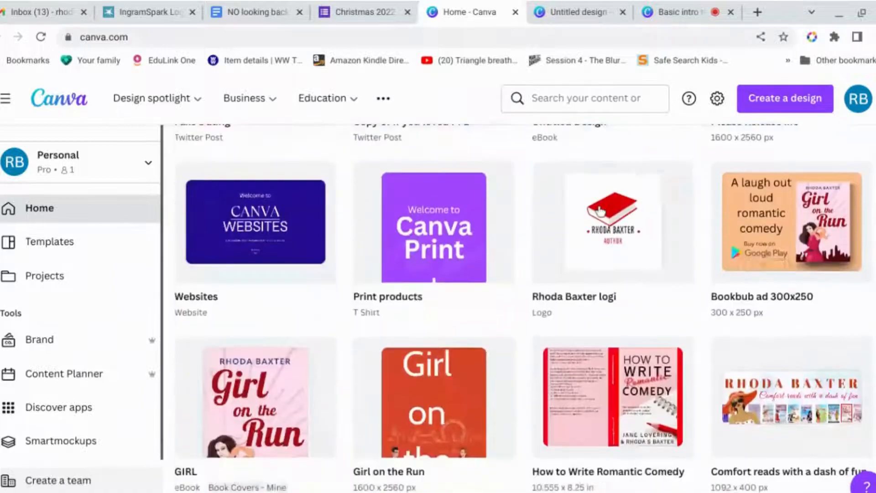
{"action": "scroll", "coordinate": [599, 208], "scroll_direction": "up", "scroll_amount": 20}
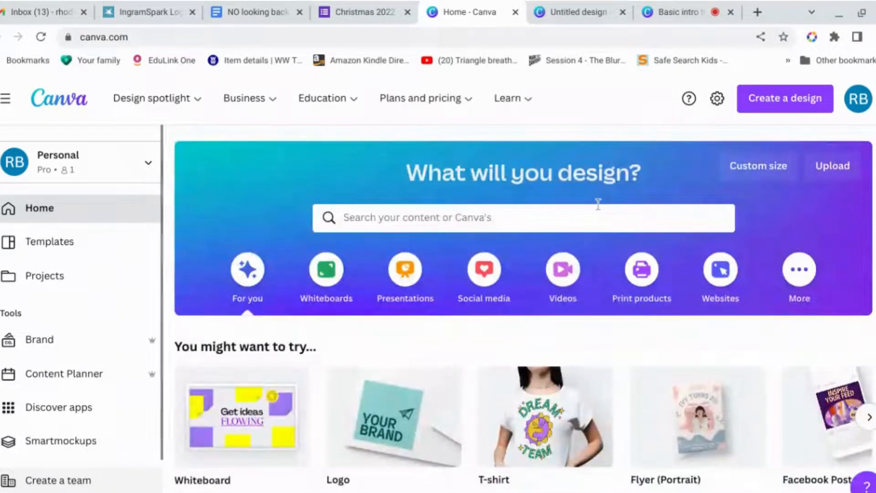
- Create a new blank Twitter Post design, searching the design types for "twitter"
{"action": "left_click", "coordinate": [804, 104]}
{"action": "type", "text": "twitt"}
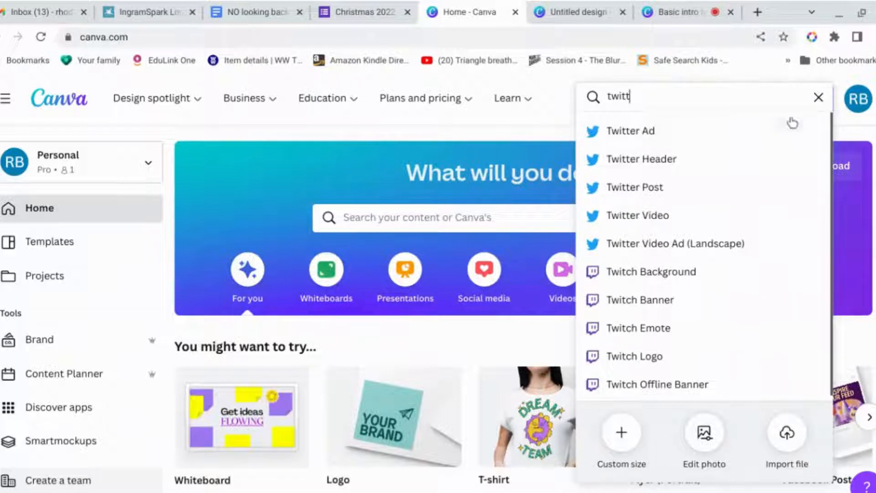
{"action": "key", "text": "BackSpace"}
{"action": "key", "text": "BackSpace"}
{"action": "key", "text": "BackSpace"}
{"action": "key", "text": "BackSpace"}
{"action": "key", "text": "BackSpace"}
{"action": "type", "text": "twitter"}
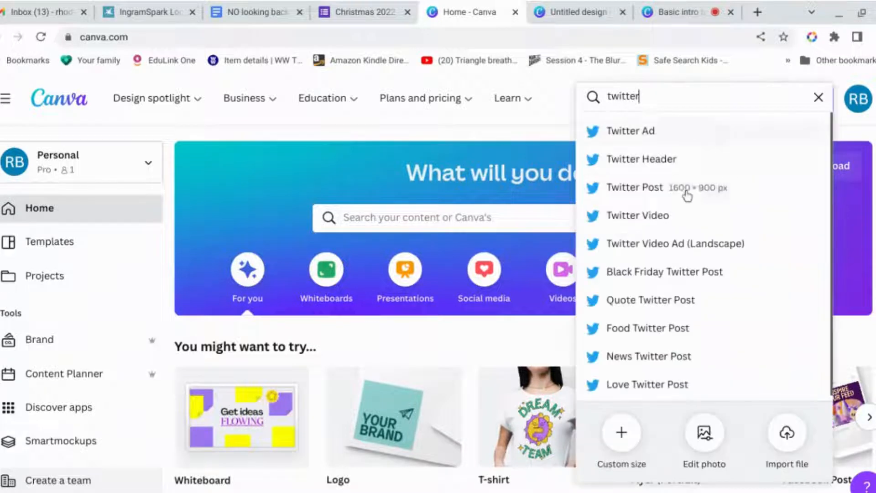
{"action": "left_click", "coordinate": [647, 241]}
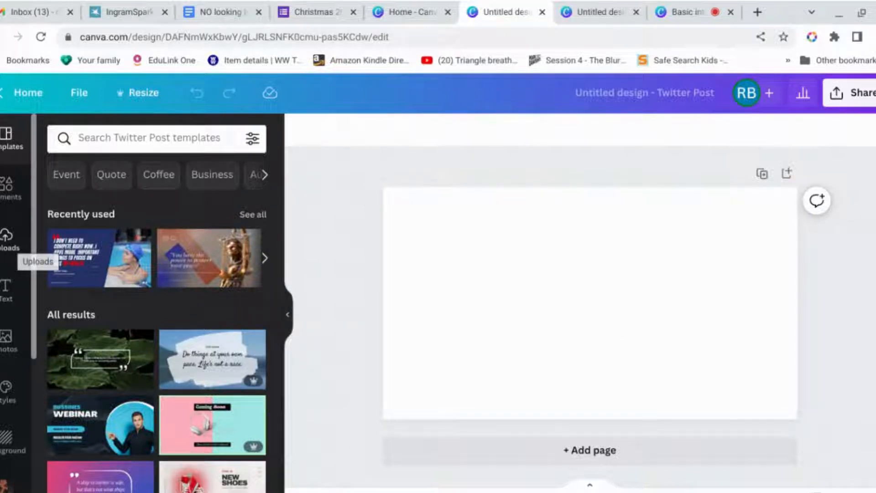
- Upload the image Belonging 2022 cover.jpg from the TR books folder inside Book Cover Designs
{"action": "left_click", "coordinate": [10, 246]}
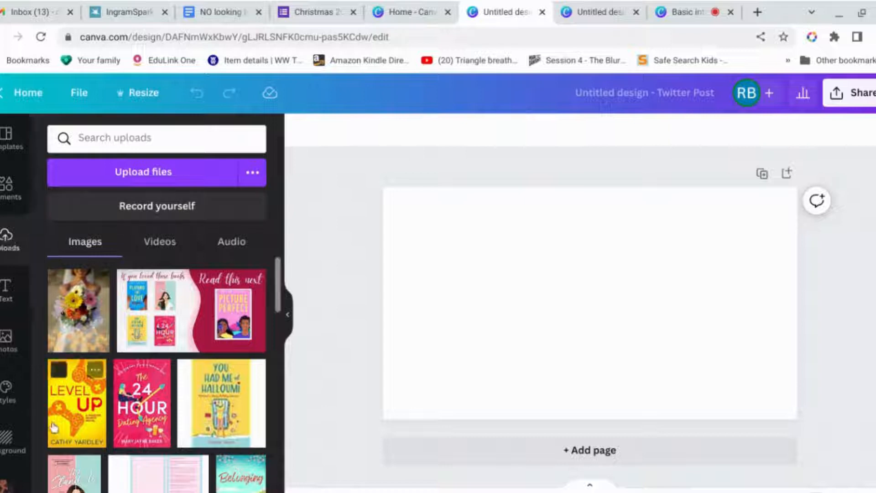
{"action": "left_click", "coordinate": [192, 178]}
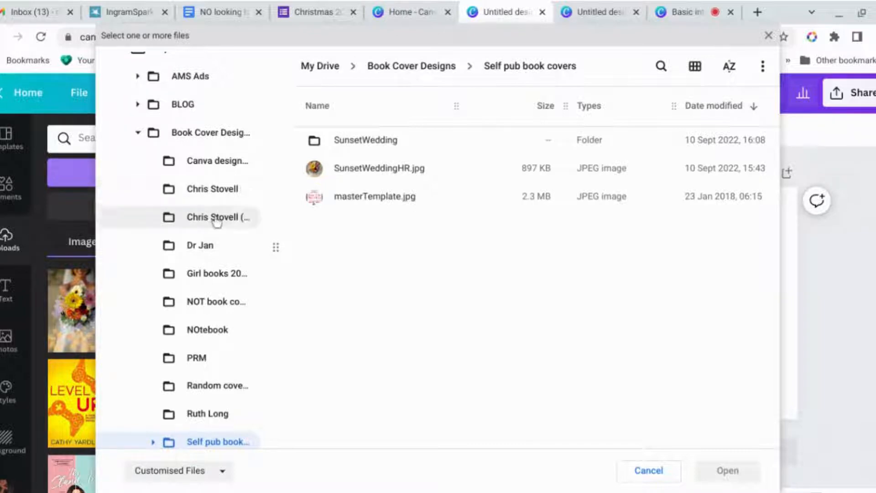
{"action": "scroll", "coordinate": [215, 221], "scroll_direction": "down", "scroll_amount": 5}
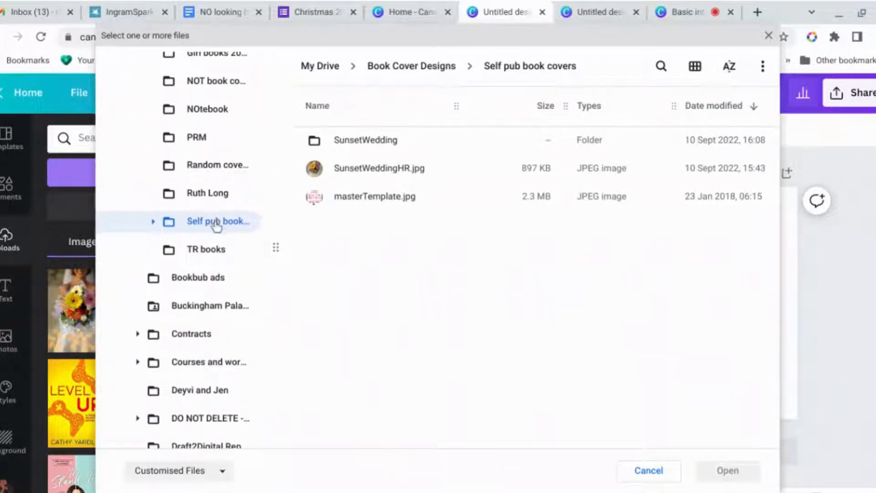
{"action": "left_click", "coordinate": [220, 249]}
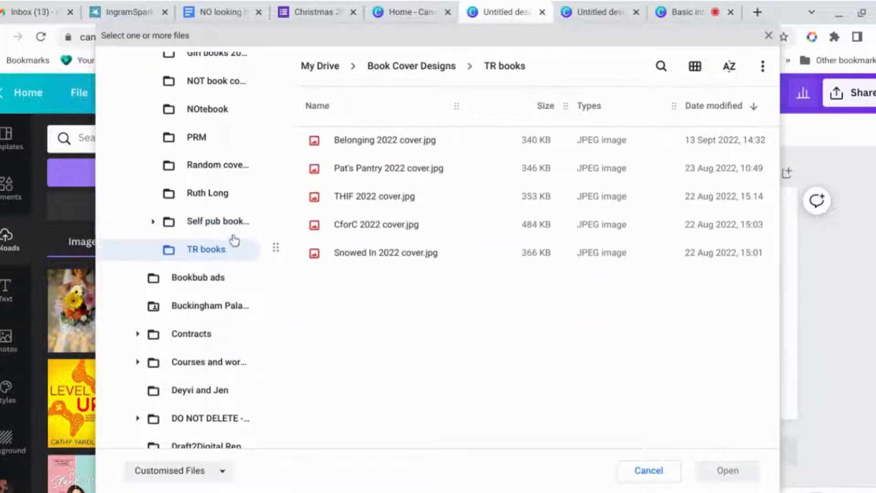
{"action": "left_click", "coordinate": [402, 143]}
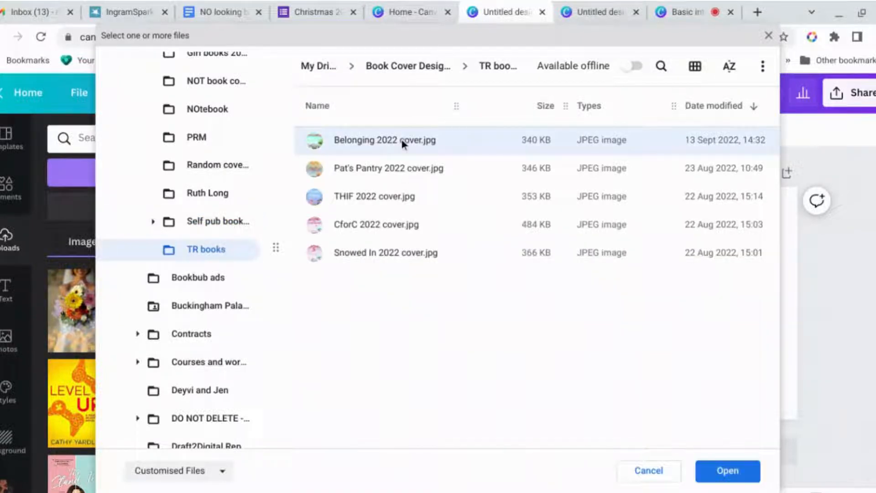
{"action": "left_click", "coordinate": [728, 476]}
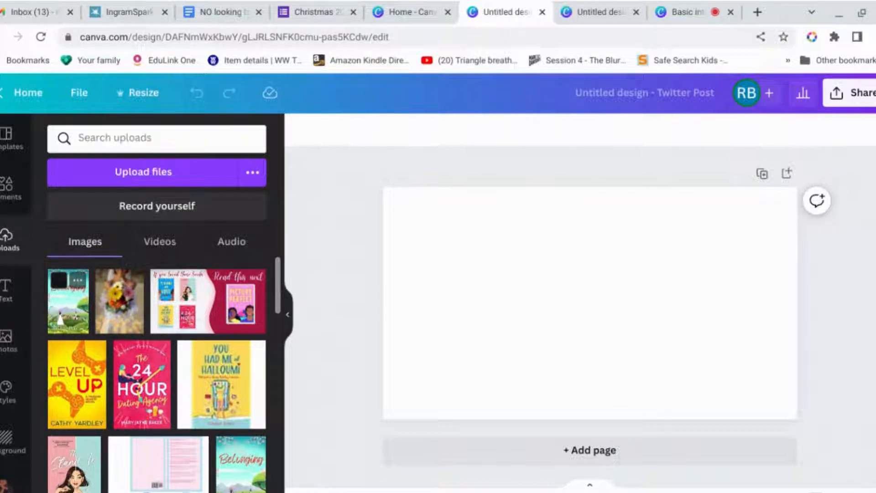
- Place the uploaded Belonging cover on the page and size it to fill most of the page height near the left edge
{"action": "left_click_drag", "start_coordinate": [62, 317], "coordinate": [482, 353]}
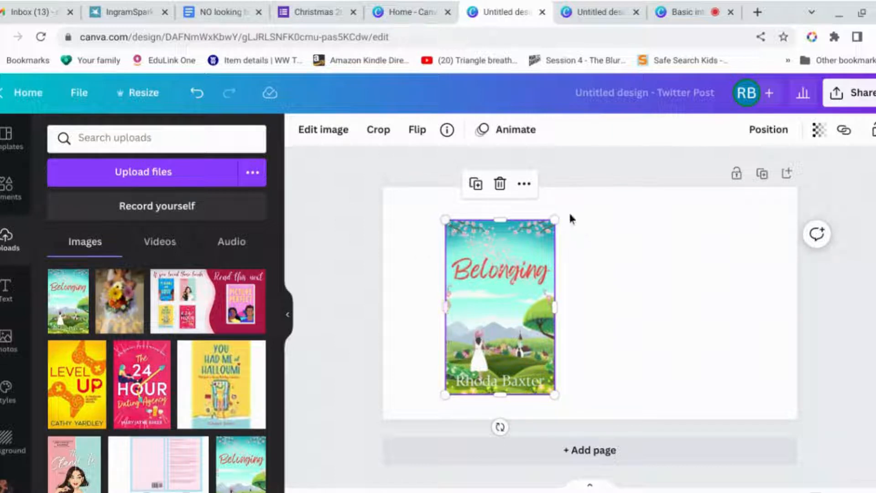
{"action": "left_click_drag", "start_coordinate": [552, 232], "coordinate": [524, 310]}
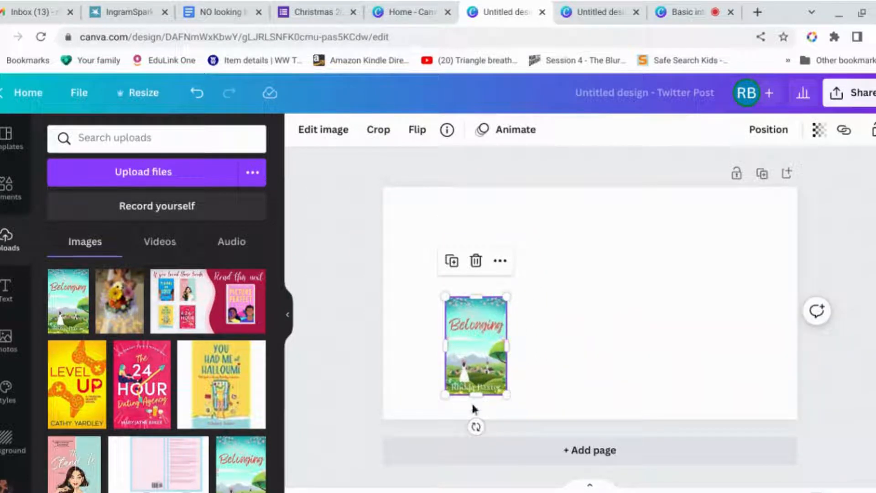
{"action": "left_click_drag", "start_coordinate": [479, 344], "coordinate": [462, 286]}
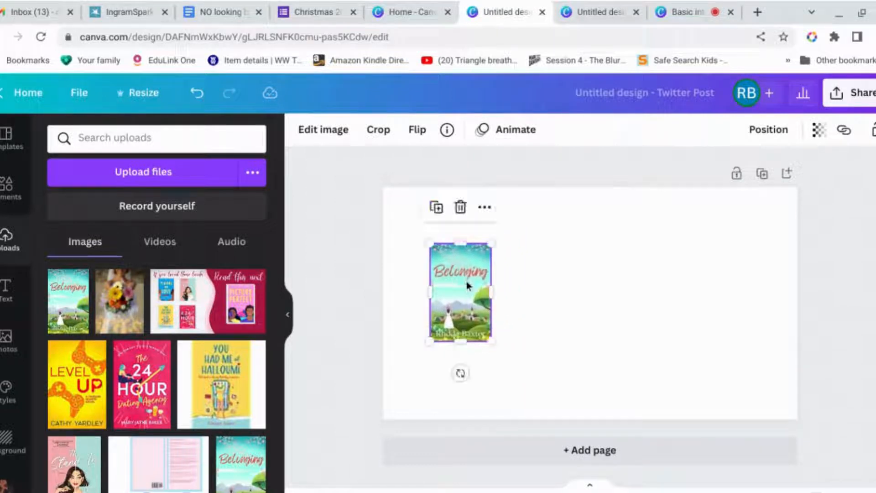
{"action": "left_click_drag", "start_coordinate": [492, 241], "coordinate": [522, 212]}
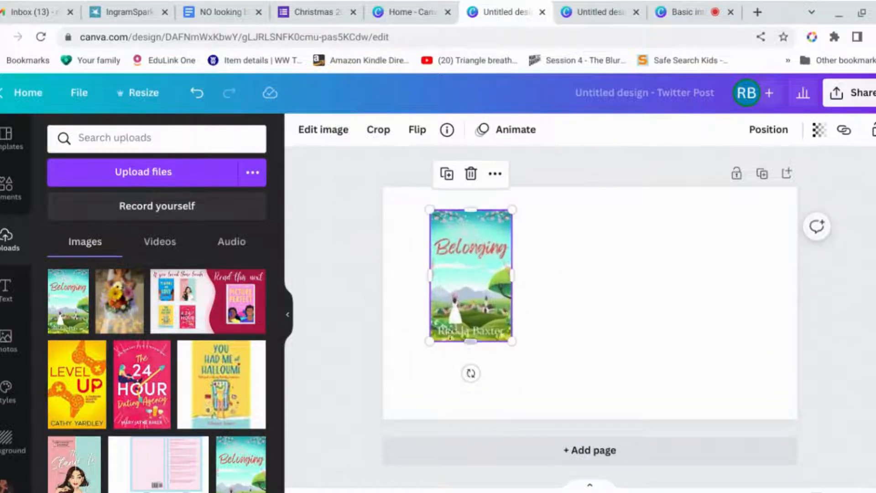
{"action": "left_click_drag", "start_coordinate": [428, 341], "coordinate": [420, 394]}
{"action": "left_click", "coordinate": [611, 351]}
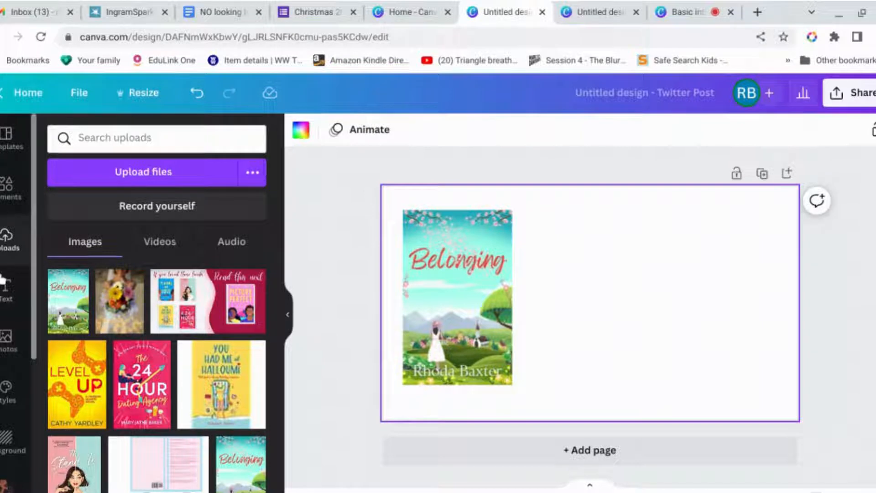
- Add a heading reading "This book is amazing!" in quotation marks and position it beside the upper part of the cover
{"action": "left_click", "coordinate": [4, 292]}
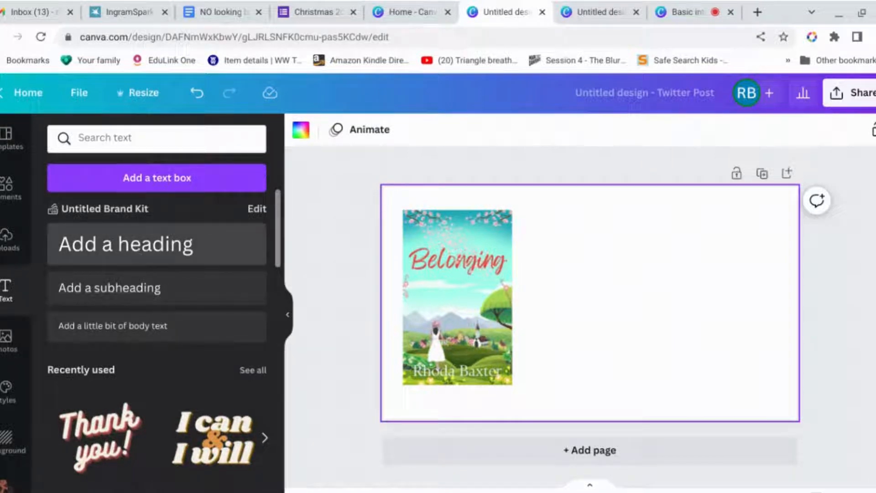
{"action": "left_click", "coordinate": [136, 254]}
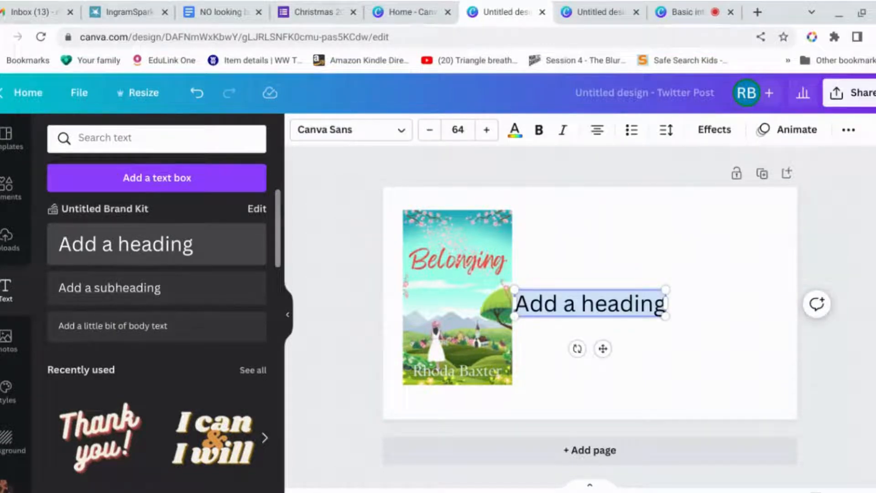
{"action": "type", "text": "This book is"}
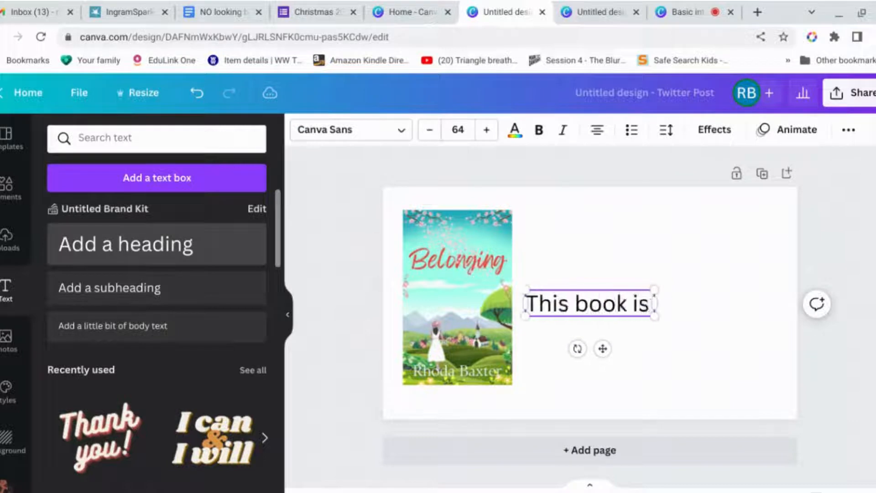
{"action": "type", "text": " amazing!"}
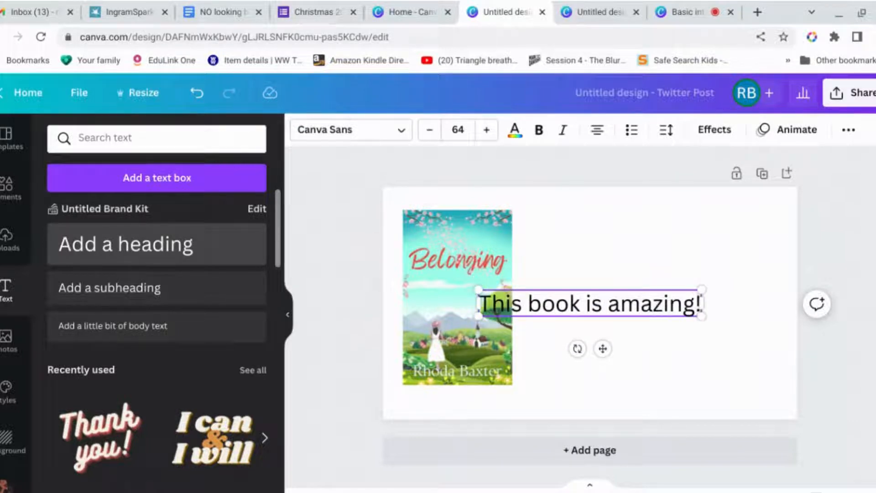
{"action": "type", "text": "\""}
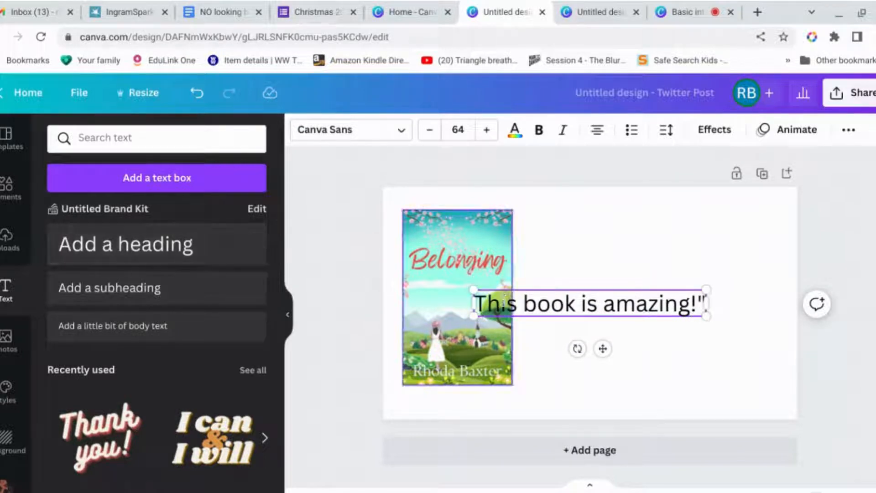
{"action": "type", "text": "\""}
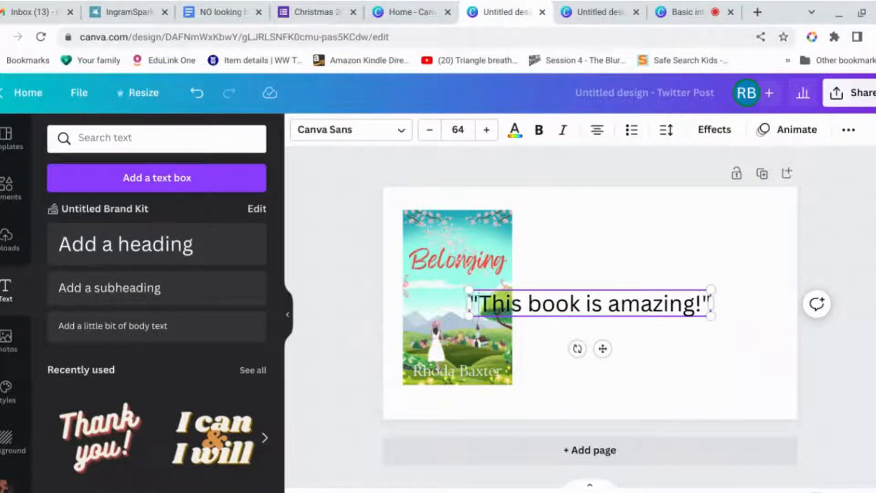
{"action": "left_click_drag", "start_coordinate": [602, 348], "coordinate": [654, 343]}
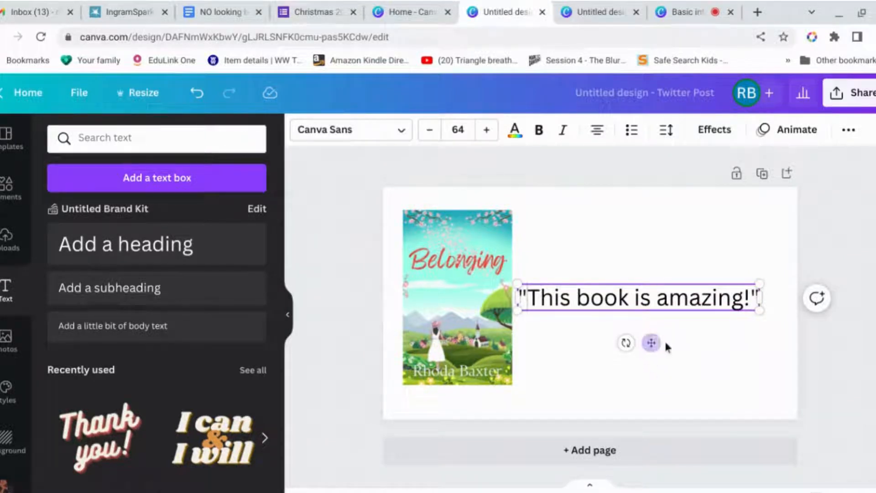
{"action": "left_click_drag", "start_coordinate": [651, 342], "coordinate": [665, 296]}
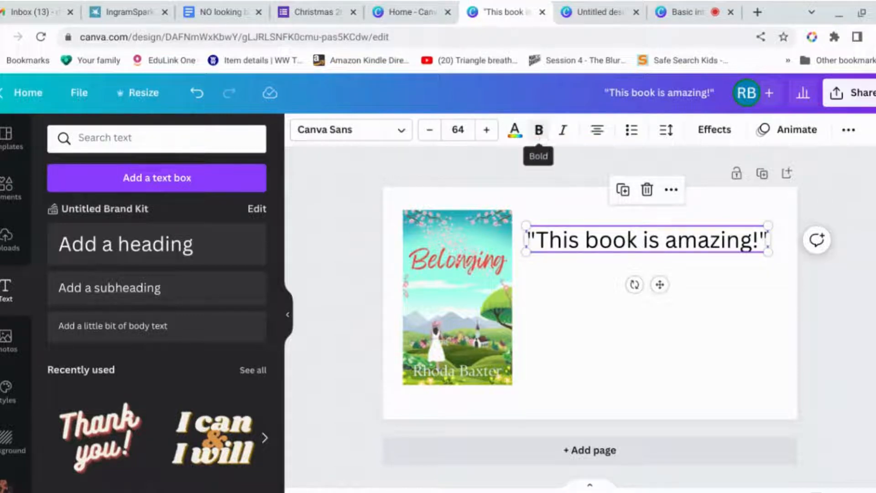
- Italicise the whole "This book is amazing!" quote
{"action": "left_click", "coordinate": [759, 245]}
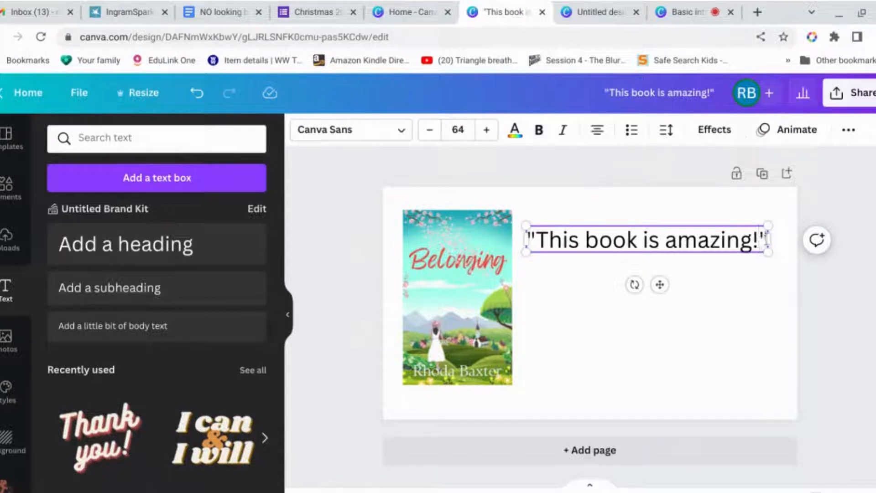
{"action": "left_click_drag", "start_coordinate": [766, 239], "coordinate": [527, 241]}
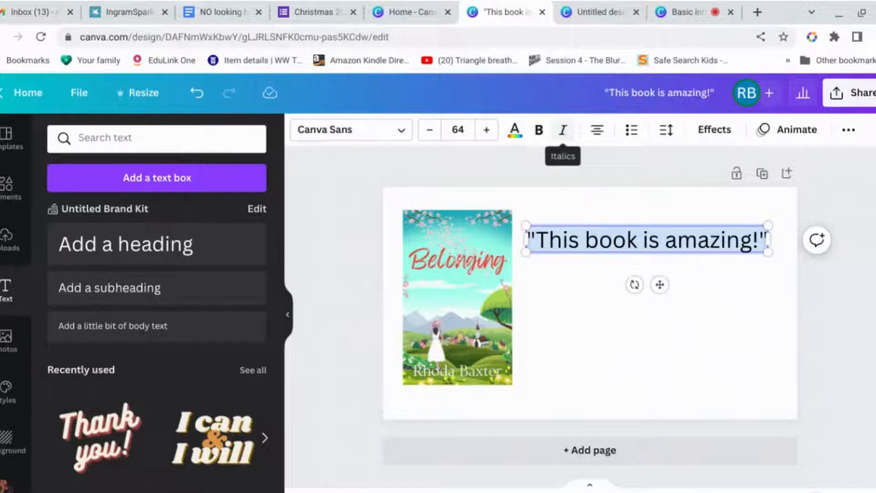
{"action": "left_click", "coordinate": [563, 132]}
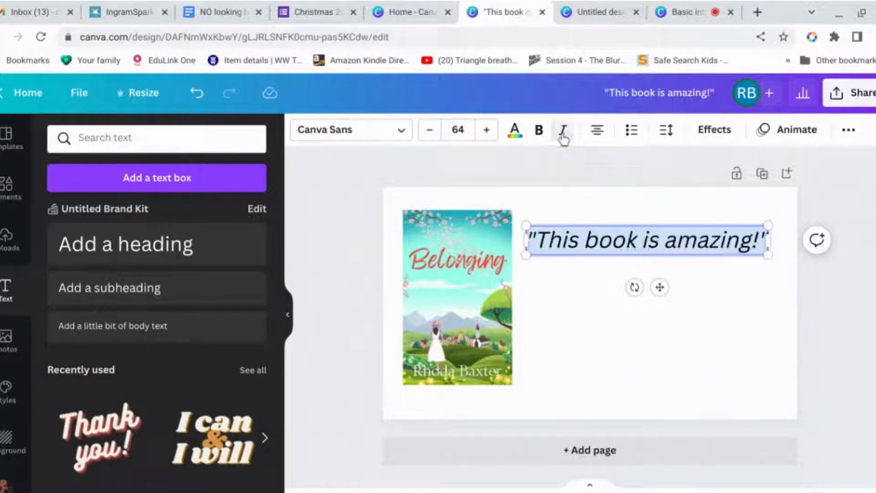
{"action": "left_click", "coordinate": [670, 344]}
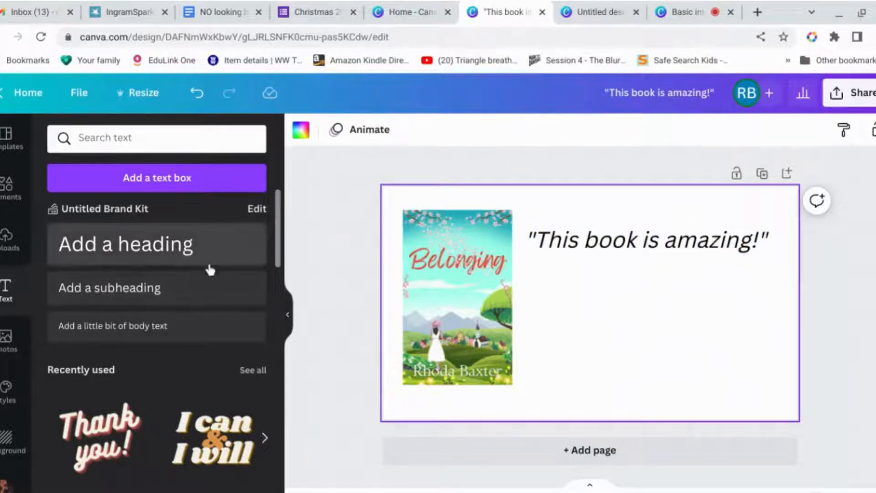
- Add a second heading below the quote reading "Amazon reviewer"
{"action": "left_click_drag", "start_coordinate": [210, 269], "coordinate": [702, 299]}
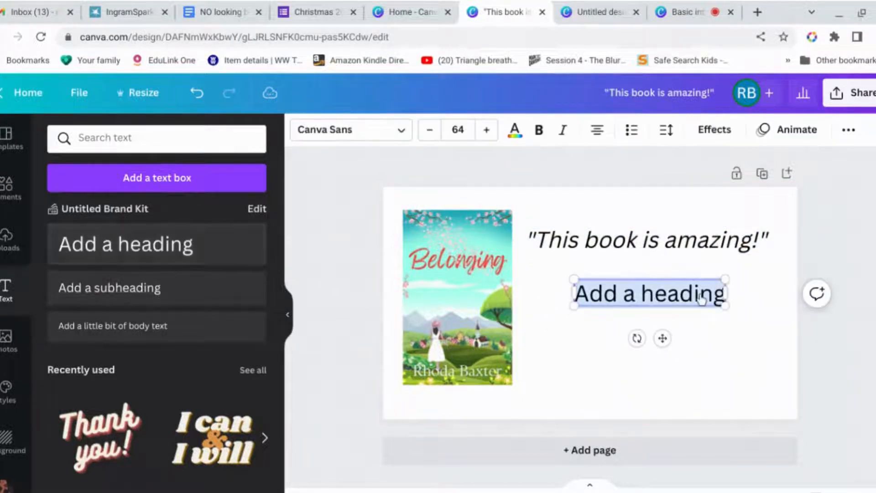
{"action": "type", "text": "Amaxon"}
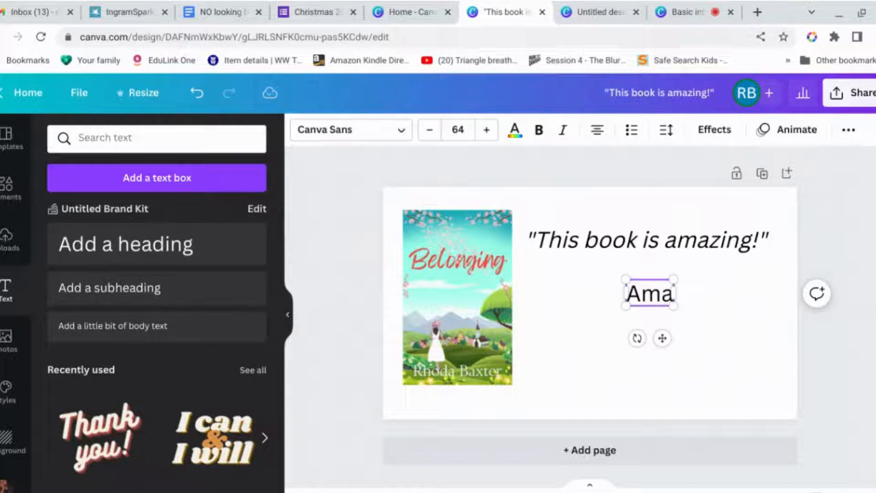
{"action": "key", "text": "BackSpace"}
{"action": "key", "text": "BackSpace"}
{"action": "key", "text": "BackSpace"}
{"action": "type", "text": "zon reviewer"}
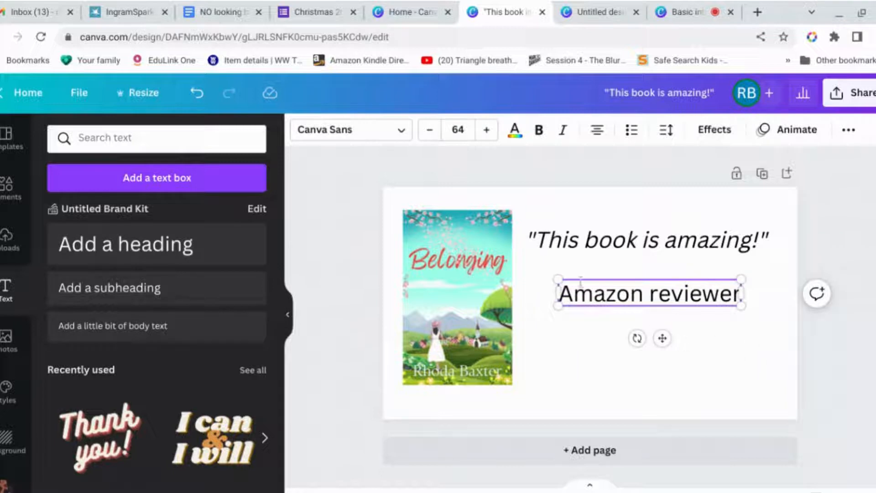
- Shrink the "Amazon reviewer" text to about size 44.5 and move it just beneath the right part of the quote
{"action": "left_click_drag", "start_coordinate": [558, 279], "coordinate": [614, 289]}
{"action": "left_click", "coordinate": [685, 333]}
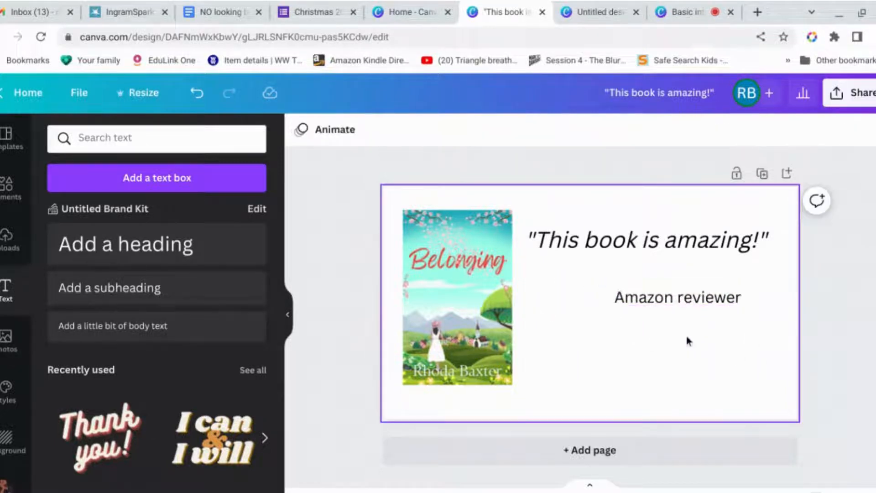
{"action": "left_click_drag", "start_coordinate": [683, 302], "coordinate": [696, 284]}
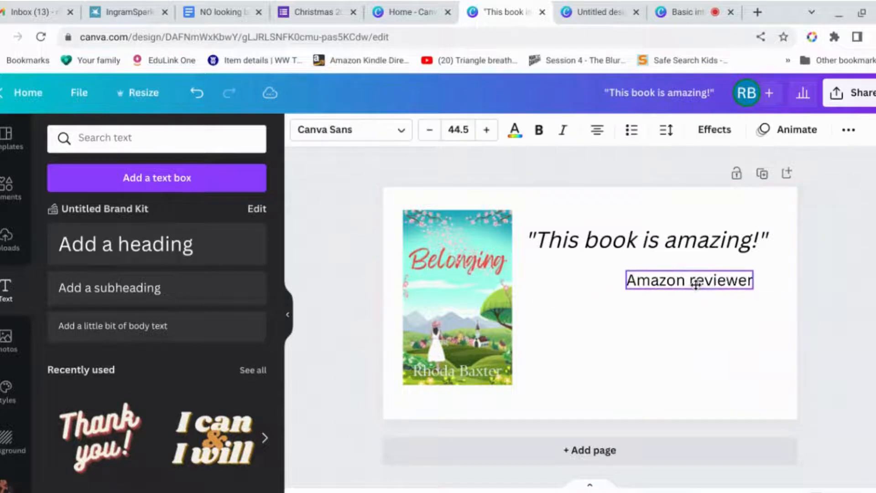
{"action": "left_click", "coordinate": [694, 348]}
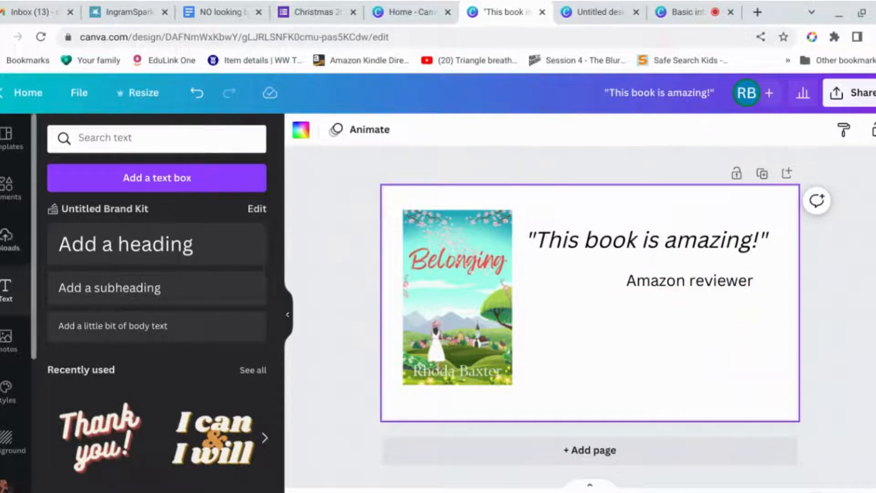
- Search the elements for "five stars" and add the orange five-star graphic to the design
{"action": "left_click", "coordinate": [142, 137]}
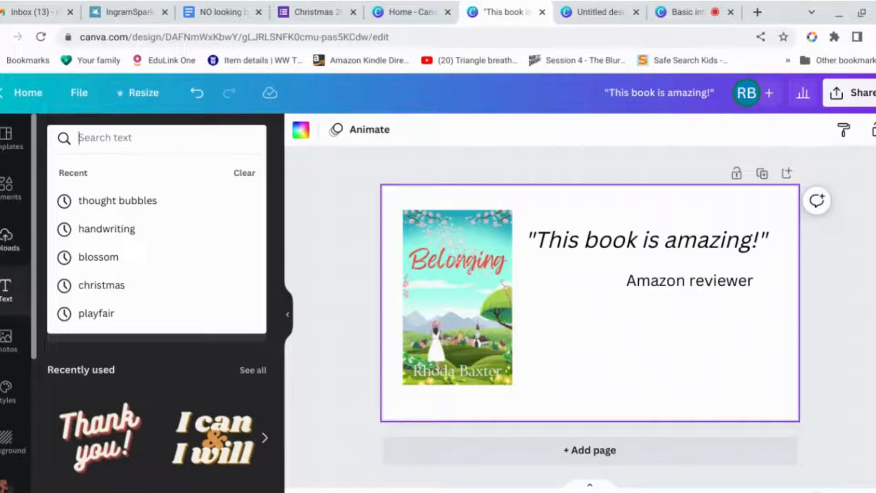
{"action": "left_click", "coordinate": [326, 401]}
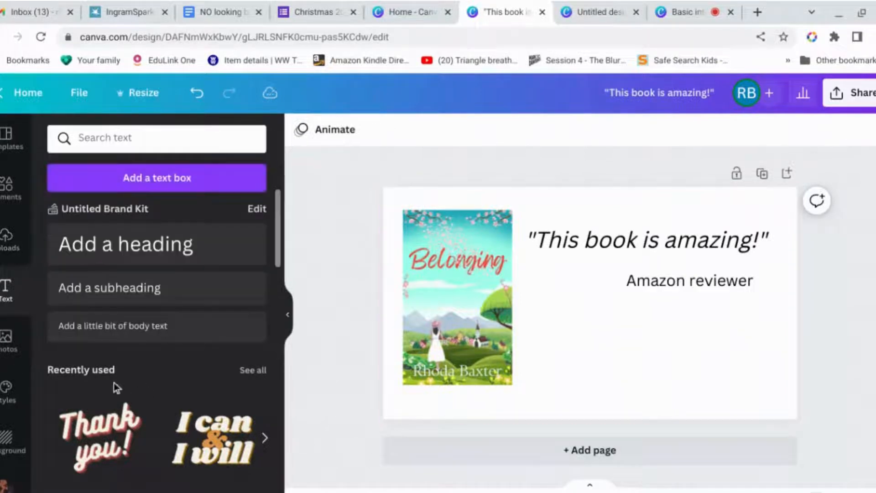
{"action": "left_click", "coordinate": [4, 200]}
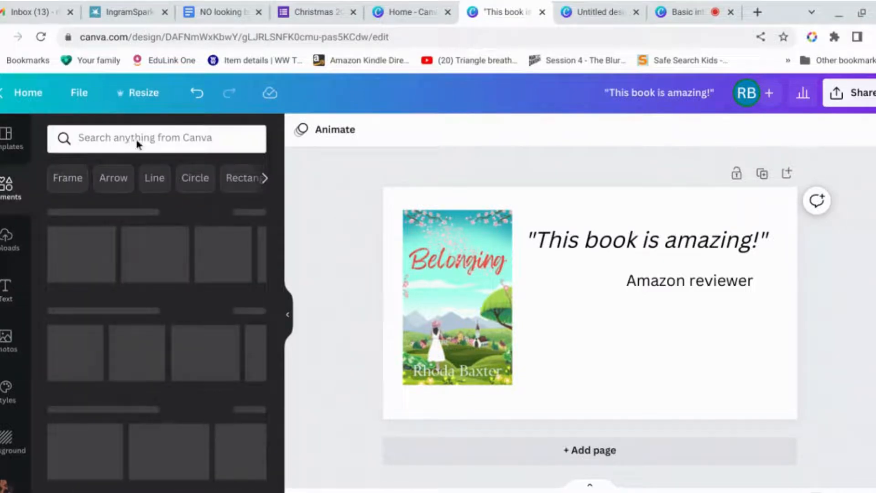
{"action": "left_click", "coordinate": [186, 141]}
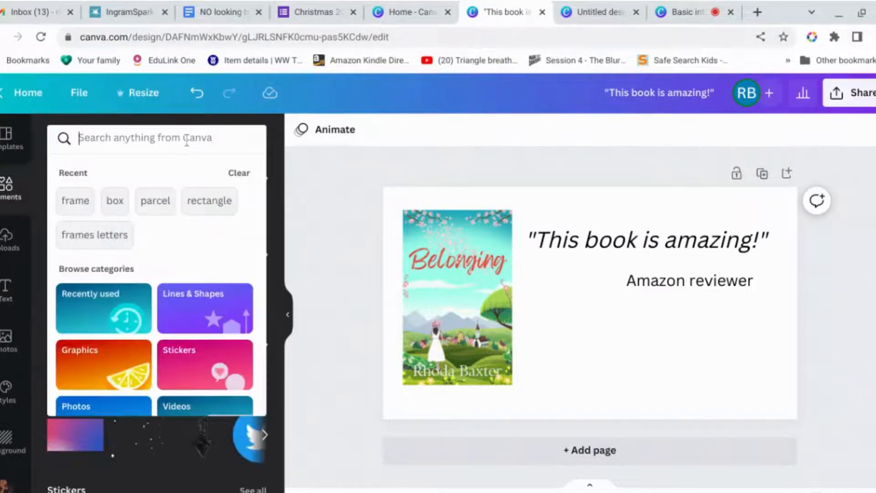
{"action": "type", "text": "five stars"}
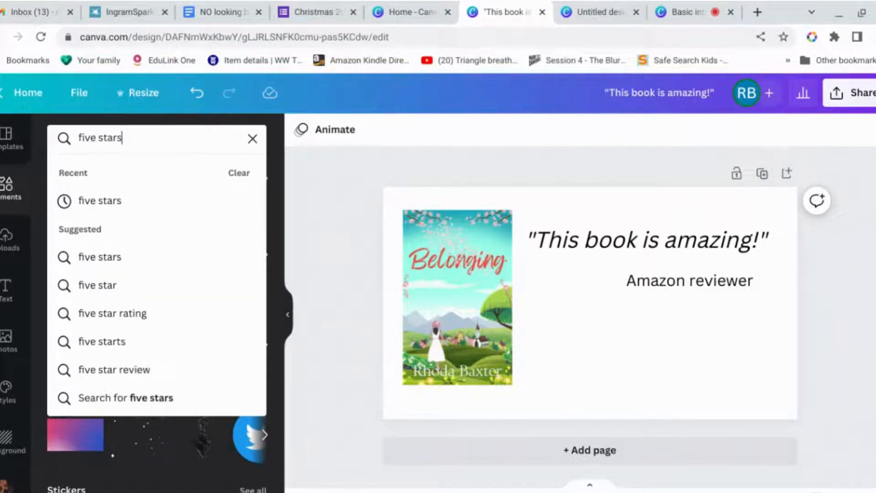
{"action": "key", "text": "Return"}
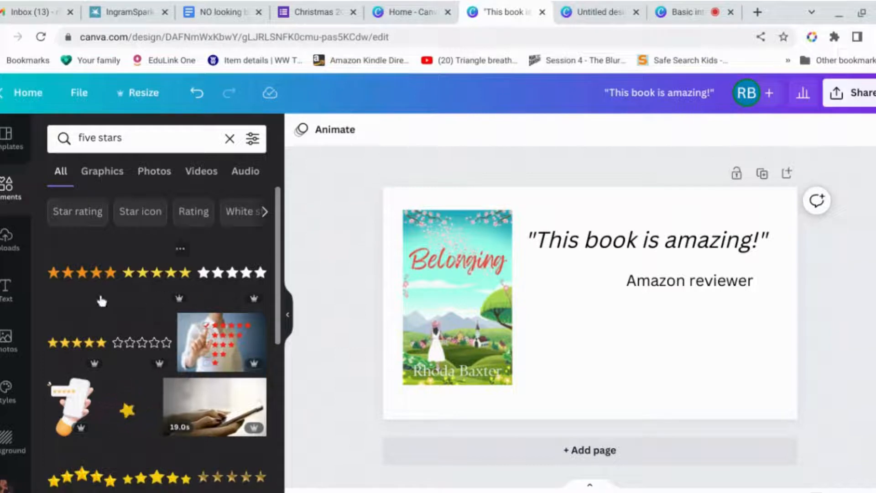
{"action": "left_click_drag", "start_coordinate": [91, 289], "coordinate": [310, 284]}
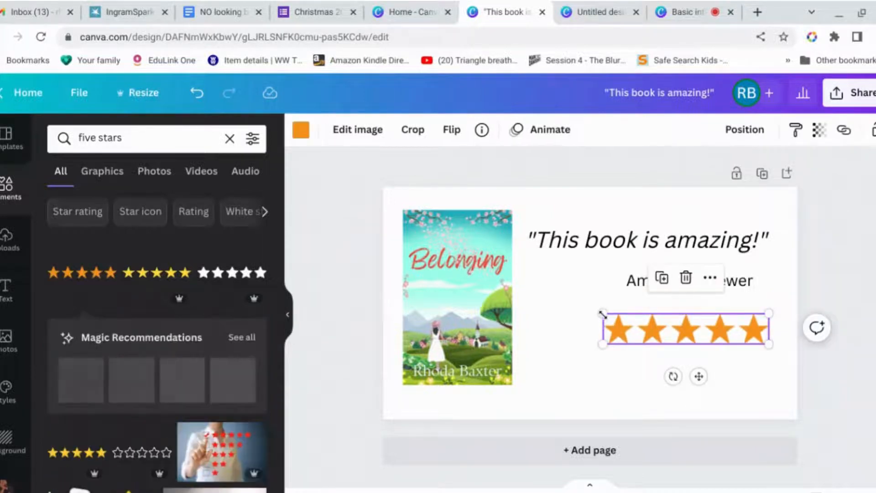
- Shrink the orange star graphic to about half its width and centre it just beneath "Amazon reviewer"
{"action": "left_click_drag", "start_coordinate": [602, 314], "coordinate": [689, 332]}
{"action": "left_click_drag", "start_coordinate": [737, 376], "coordinate": [704, 344]}
{"action": "left_click", "coordinate": [816, 315]}
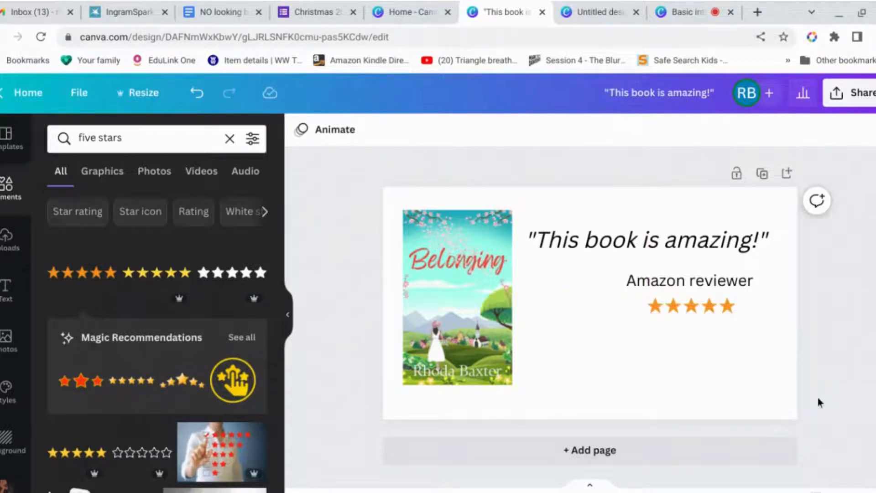
- Set the page background to the coral red among the colours picked from the book cover photo
{"action": "left_click", "coordinate": [779, 413]}
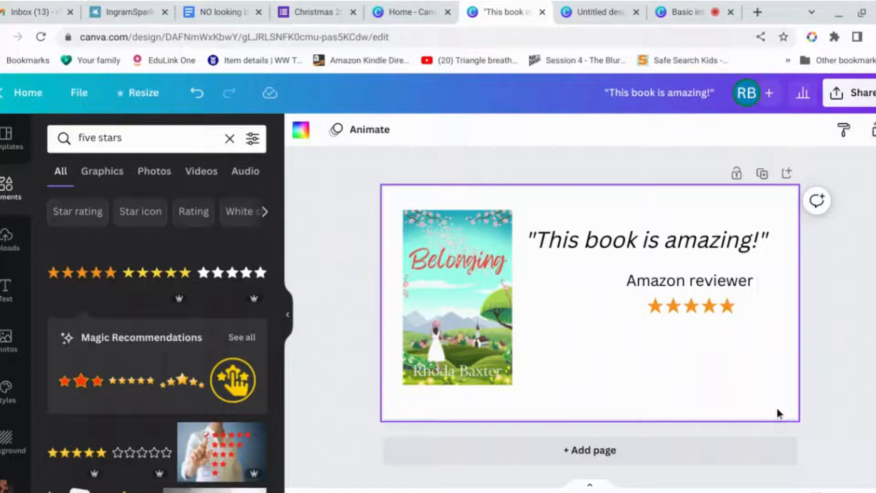
{"action": "left_click", "coordinate": [301, 132]}
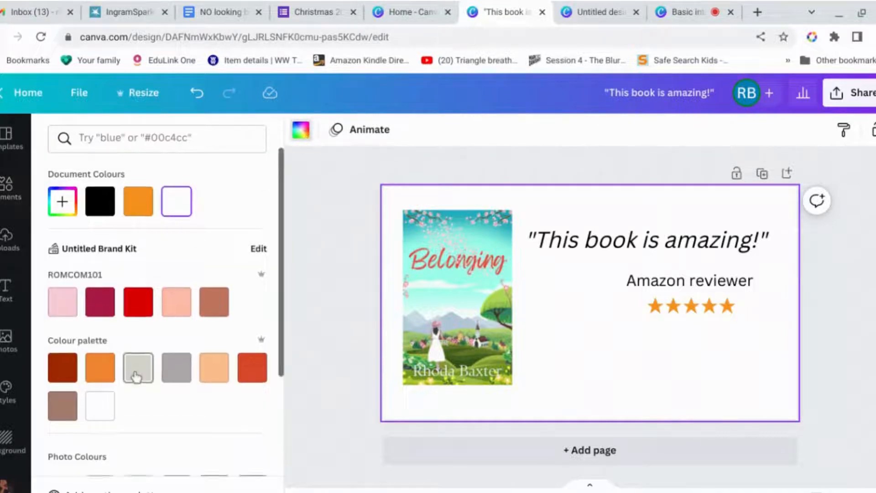
{"action": "scroll", "coordinate": [136, 377], "scroll_direction": "down", "scroll_amount": 1}
{"action": "scroll", "coordinate": [136, 377], "scroll_direction": "down", "scroll_amount": 2}
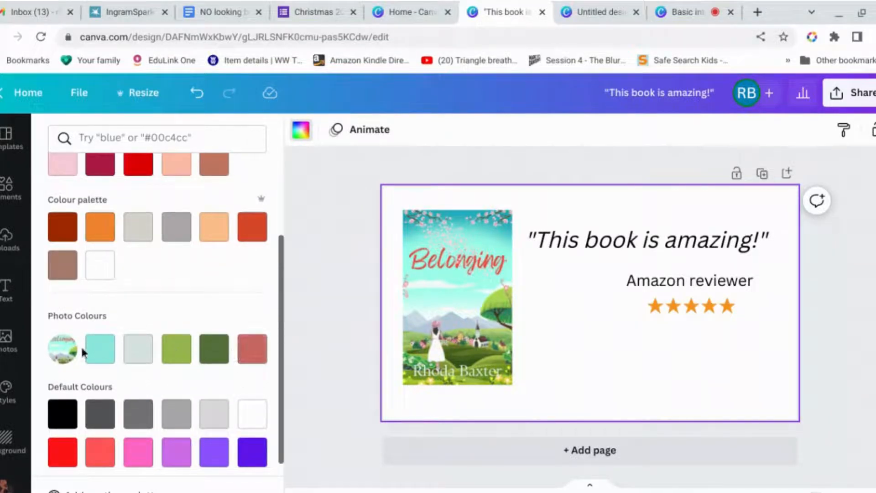
{"action": "left_click", "coordinate": [257, 355]}
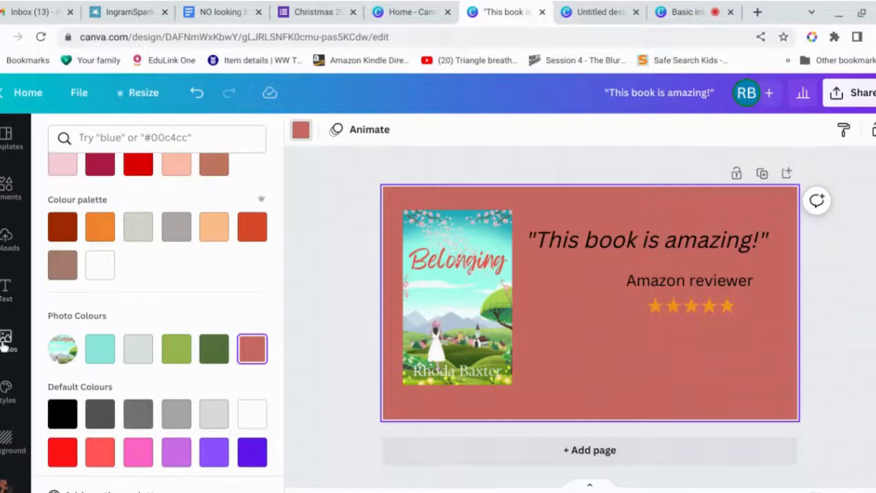
- Search the elements for "field flowers"
{"action": "left_click", "coordinate": [12, 197]}
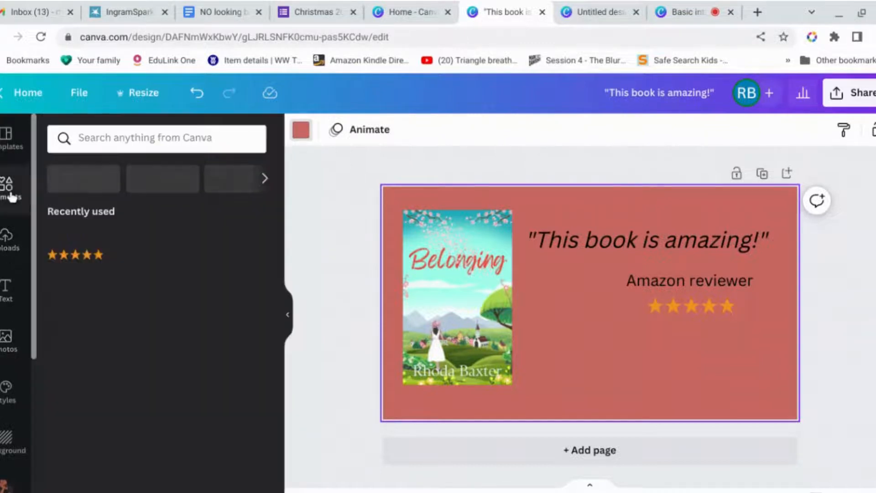
{"action": "left_click", "coordinate": [216, 141]}
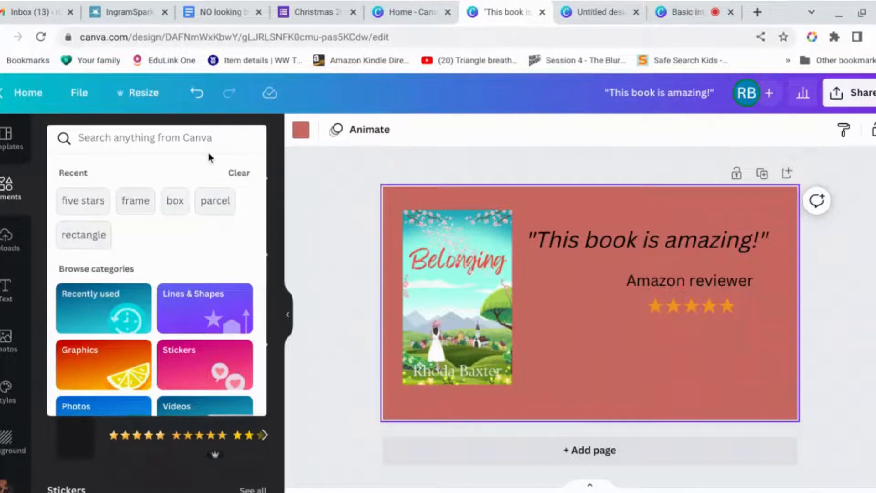
{"action": "type", "text": "field of"}
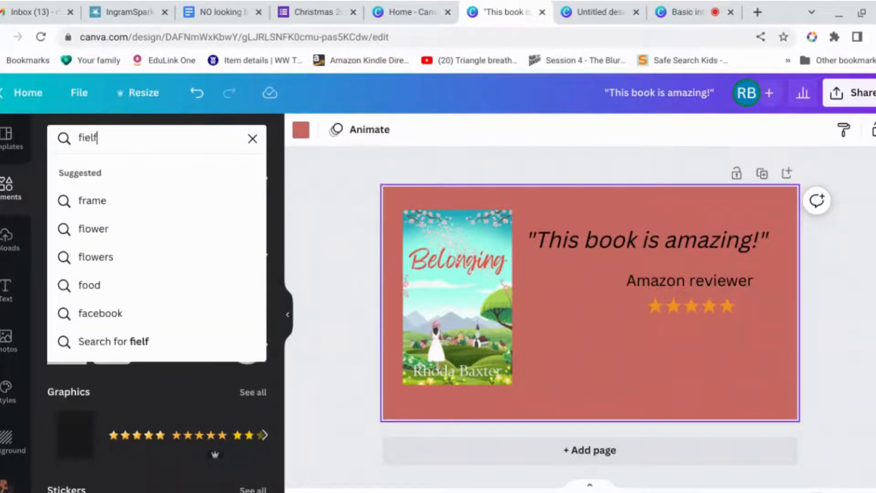
{"action": "key", "text": "BackSpace"}
{"action": "type", "text": "d of c"}
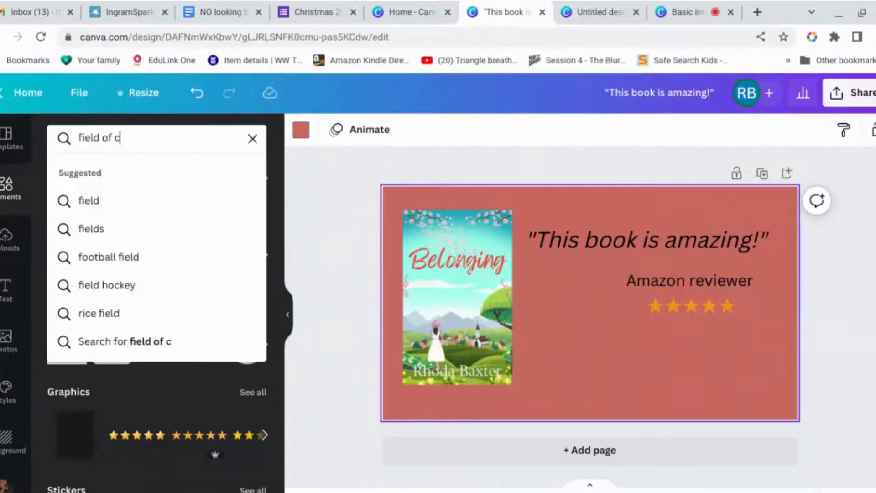
{"action": "key", "text": "BackSpace"}
{"action": "key", "text": "BackSpace"}
{"action": "key", "text": "BackSpace"}
{"action": "key", "text": "BackSpace"}
{"action": "key", "text": "BackSpace"}
{"action": "type", "text": "flowers"}
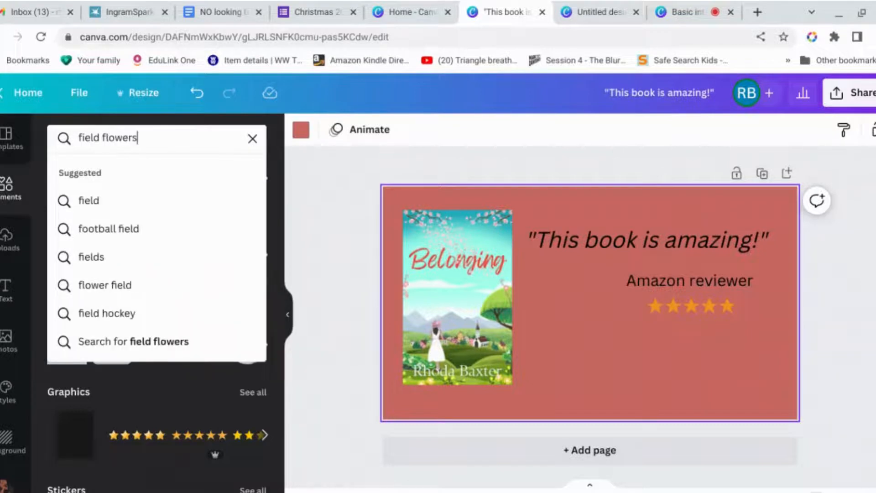
{"action": "key", "text": "Return"}
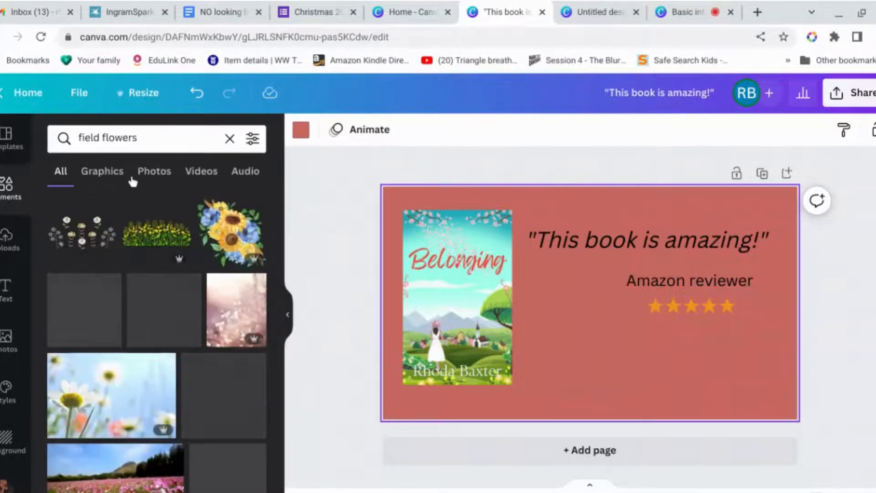
- Limit the "field flowers" results to photos and filter them by the Free price option
{"action": "left_click", "coordinate": [153, 172]}
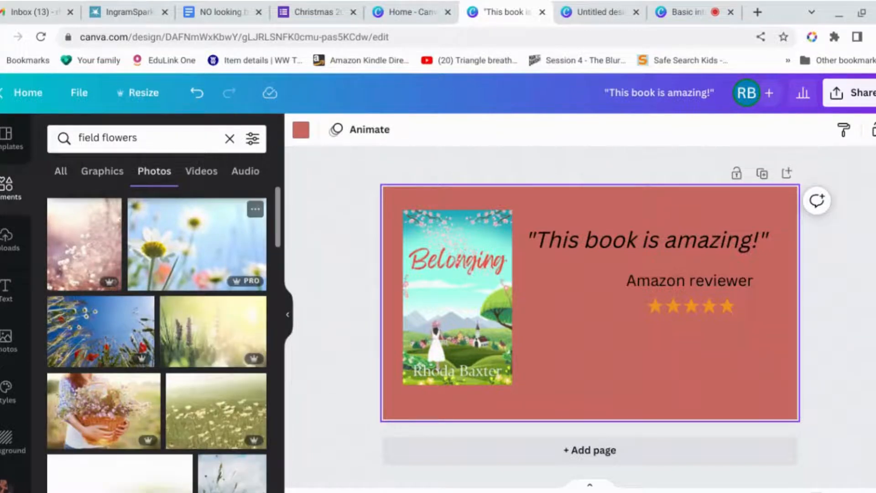
{"action": "scroll", "coordinate": [243, 304], "scroll_direction": "down", "scroll_amount": 10}
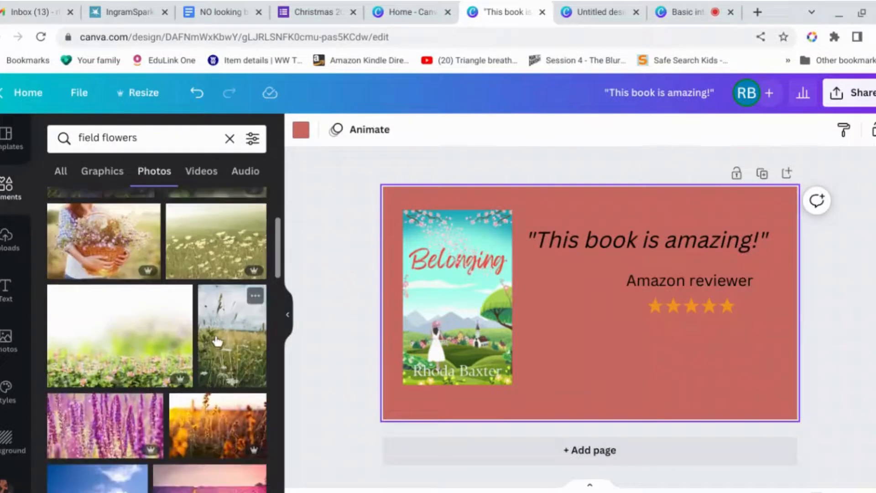
{"action": "scroll", "coordinate": [217, 340], "scroll_direction": "down", "scroll_amount": 5}
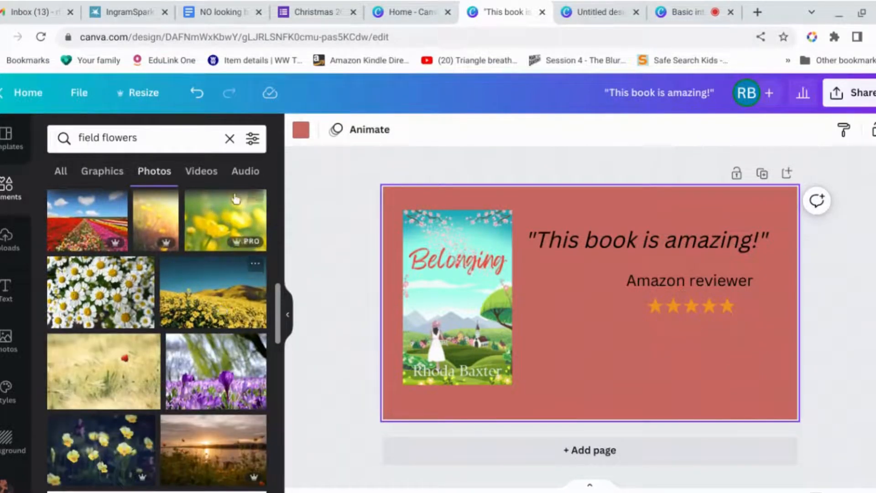
{"action": "left_click", "coordinate": [252, 142]}
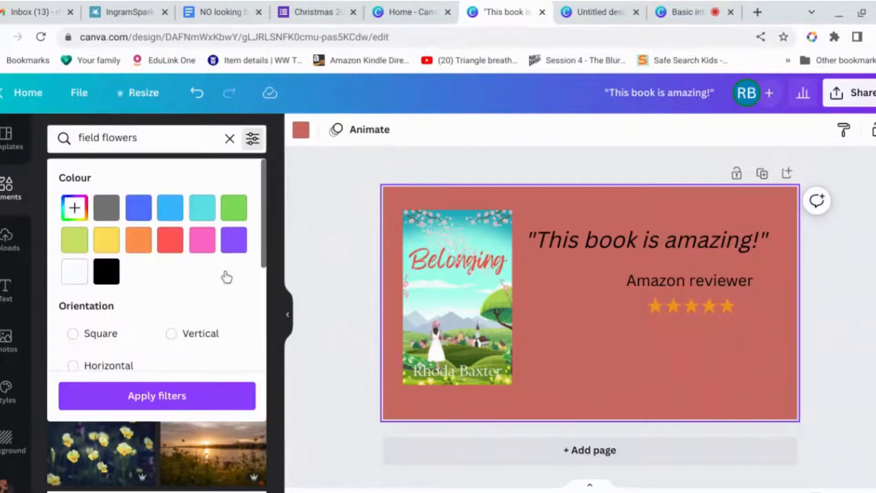
{"action": "scroll", "coordinate": [223, 278], "scroll_direction": "down", "scroll_amount": 5}
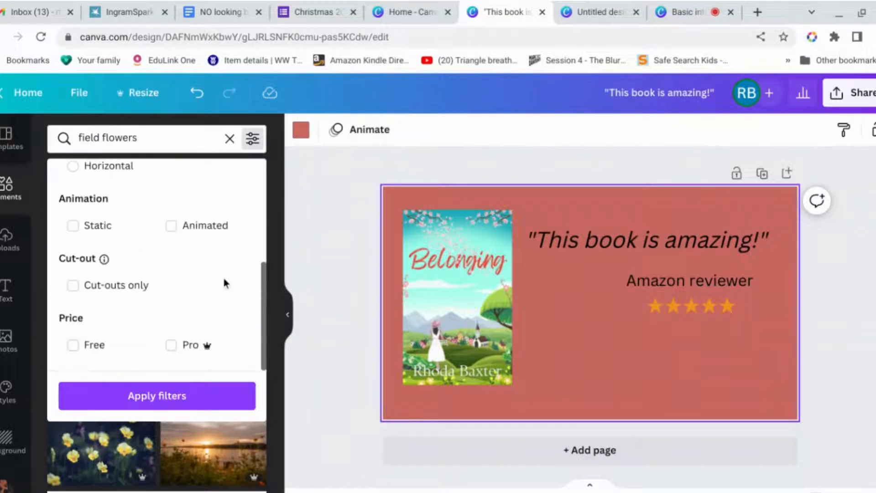
{"action": "left_click", "coordinate": [72, 345]}
{"action": "left_click", "coordinate": [121, 400]}
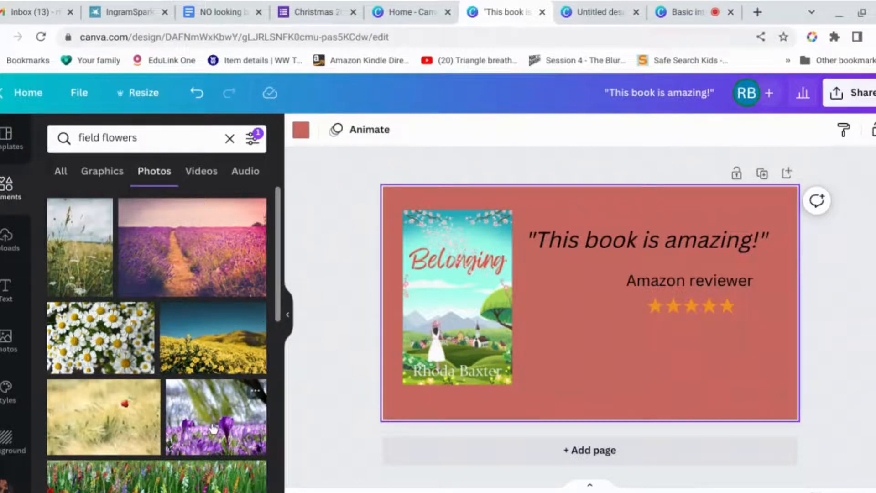
- Add the purple crocus photo, align it with the page's upper right corner and enlarge it to cover the whole page
{"action": "mouse_move", "coordinate": [210, 426]}
{"action": "left_mouse_down"}
{"action": "mouse_move", "coordinate": [391, 374]}
{"action": "mouse_move", "coordinate": [438, 347]}
{"action": "mouse_move", "coordinate": [679, 401]}
{"action": "mouse_move", "coordinate": [684, 381]}
{"action": "left_mouse_up"}
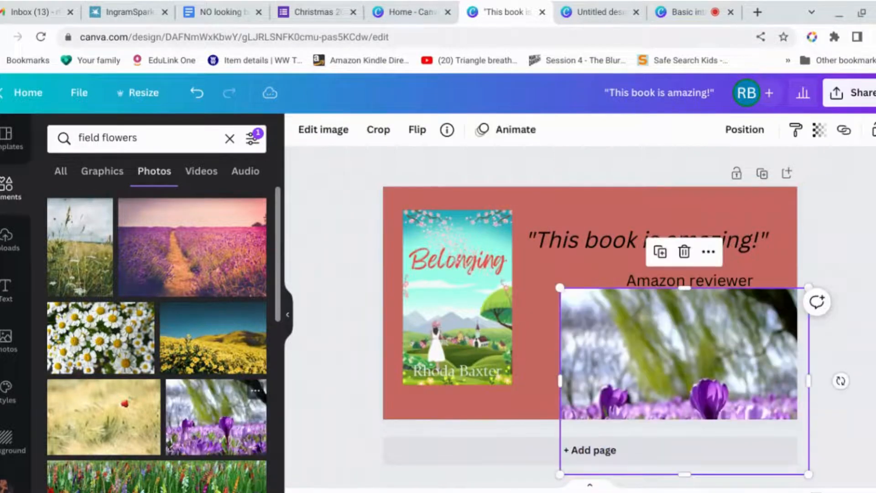
{"action": "left_click_drag", "start_coordinate": [597, 341], "coordinate": [585, 242]}
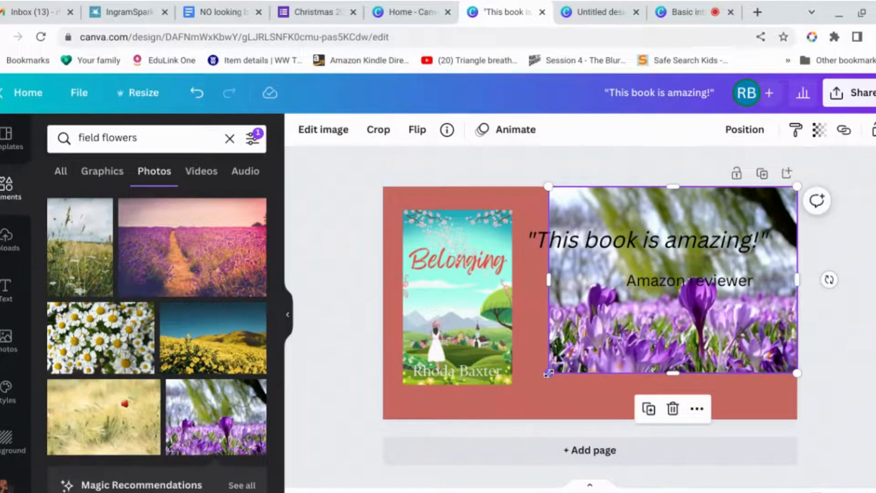
{"action": "left_click_drag", "start_coordinate": [547, 374], "coordinate": [288, 372]}
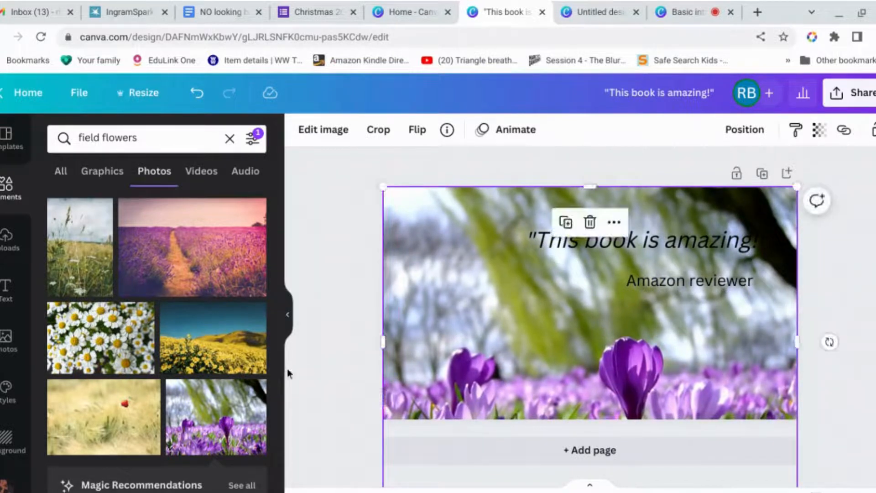
- Send the crocus photo to the back, behind the book cover, quote and stars
{"action": "left_click", "coordinate": [761, 140]}
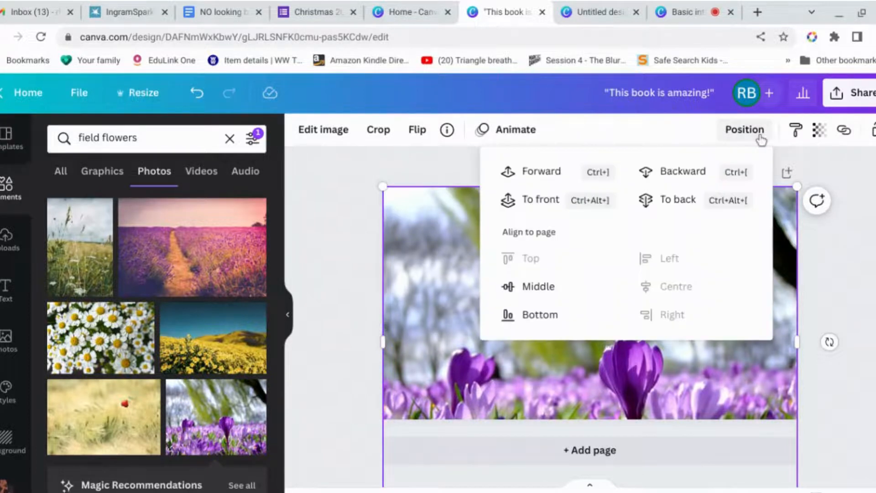
{"action": "left_click", "coordinate": [684, 201]}
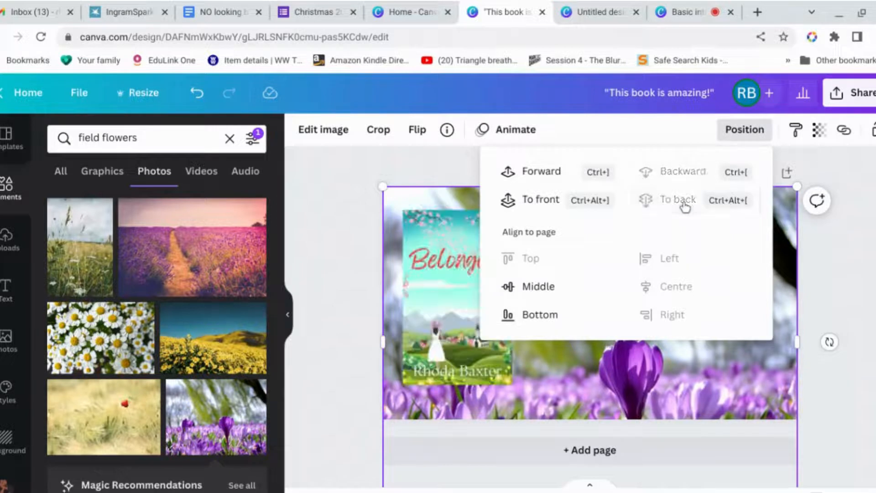
{"action": "left_click", "coordinate": [856, 274]}
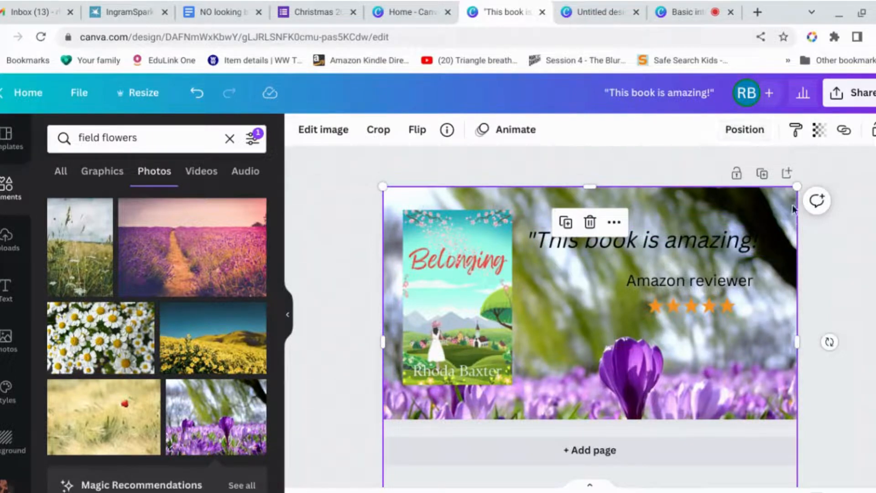
- Make the crocus photo semi-transparent so it appears faded behind the text
{"action": "left_click", "coordinate": [818, 132]}
{"action": "left_click_drag", "start_coordinate": [812, 186], "coordinate": [723, 188]}
{"action": "left_click", "coordinate": [851, 336]}
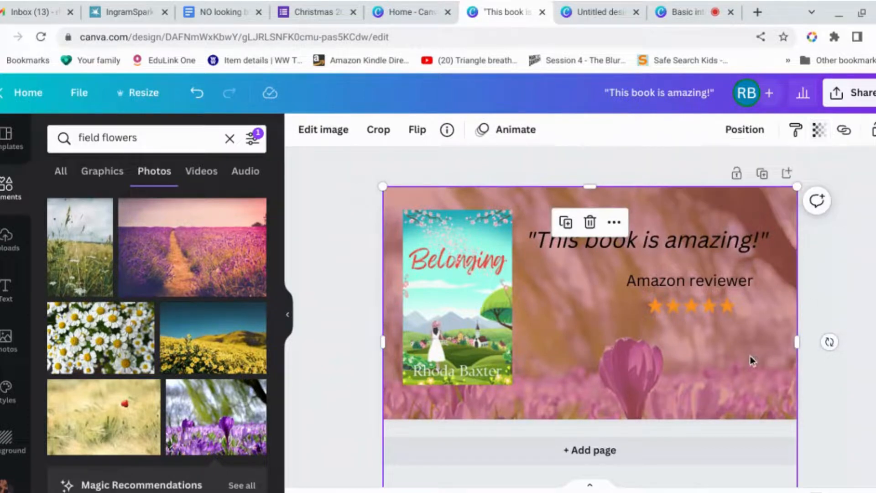
- Move the crocus photo down to reach the page background, remove the coral background colour, and move the photo back over the page
{"action": "left_click_drag", "start_coordinate": [747, 355], "coordinate": [750, 432]}
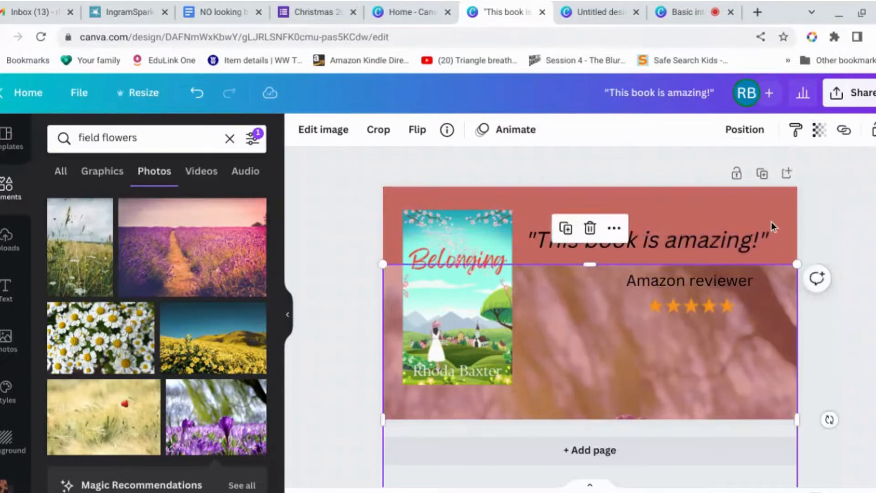
{"action": "left_click", "coordinate": [770, 224]}
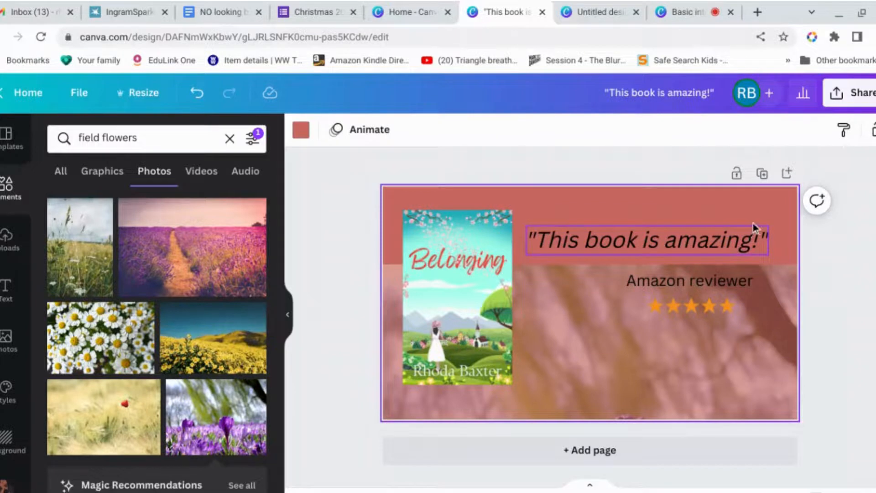
{"action": "key", "text": "Delete"}
{"action": "left_click_drag", "start_coordinate": [734, 388], "coordinate": [729, 304]}
{"action": "key", "text": "Escape"}
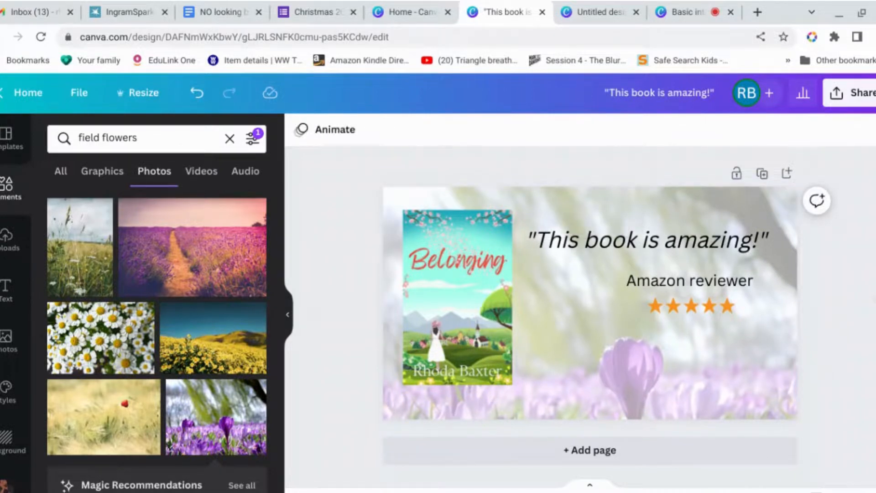
- Start downloading the finished design as a JPG, cancel saving the file, and dismiss the download summary
{"action": "left_click", "coordinate": [858, 94]}
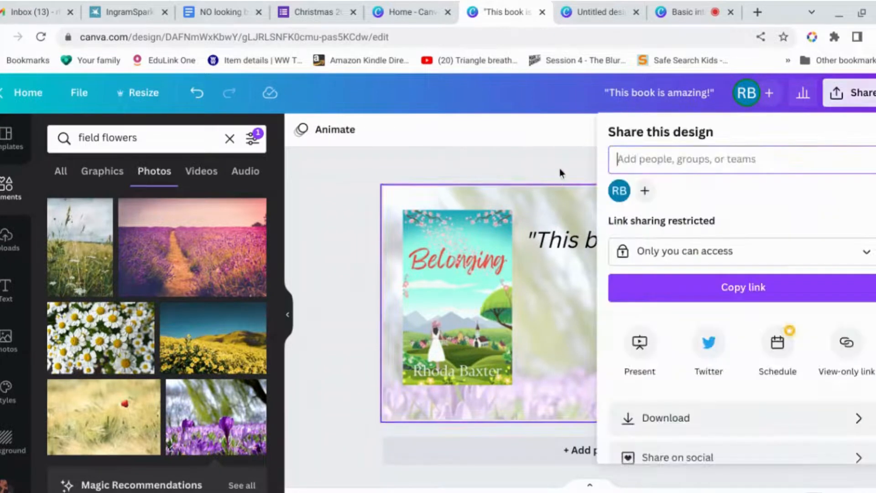
{"action": "left_click", "coordinate": [560, 168]}
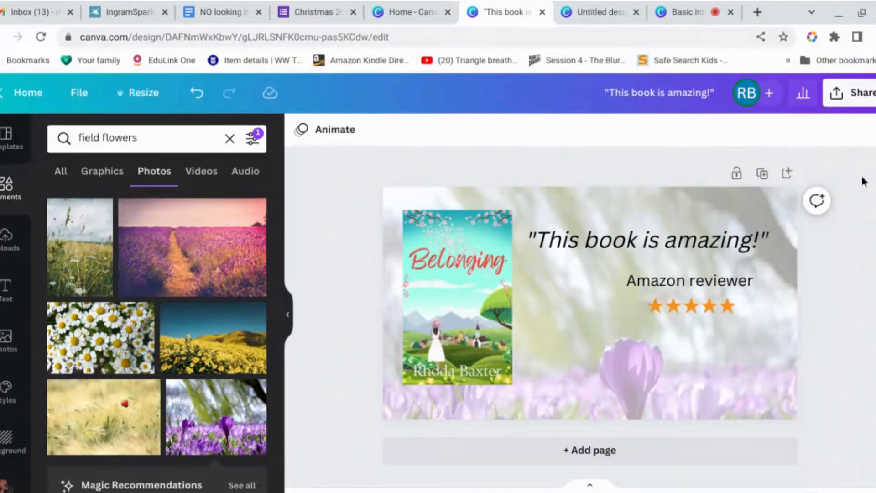
{"action": "left_click", "coordinate": [854, 102]}
{"action": "scroll", "coordinate": [727, 287], "scroll_direction": "down", "scroll_amount": 2}
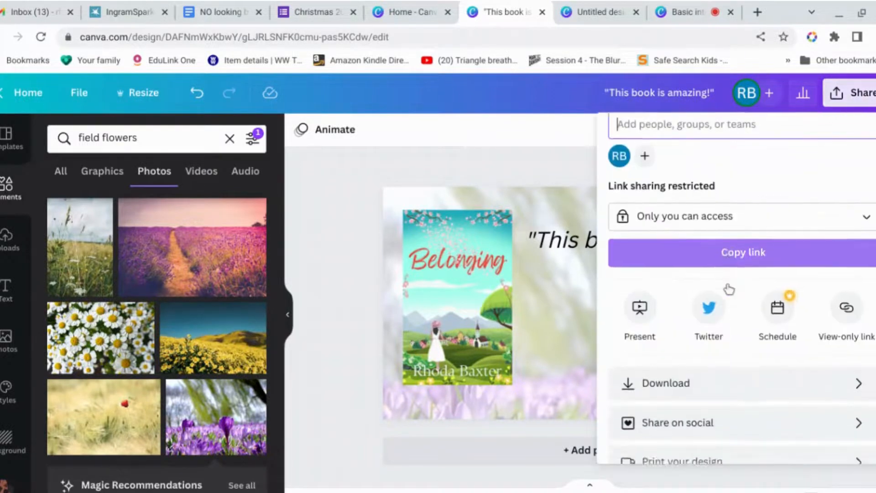
{"action": "left_click", "coordinate": [721, 352]}
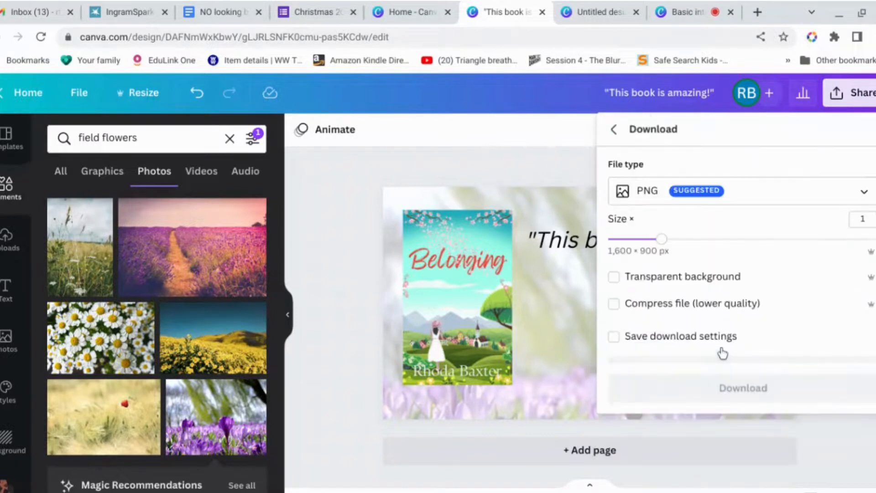
{"action": "left_click", "coordinate": [826, 191]}
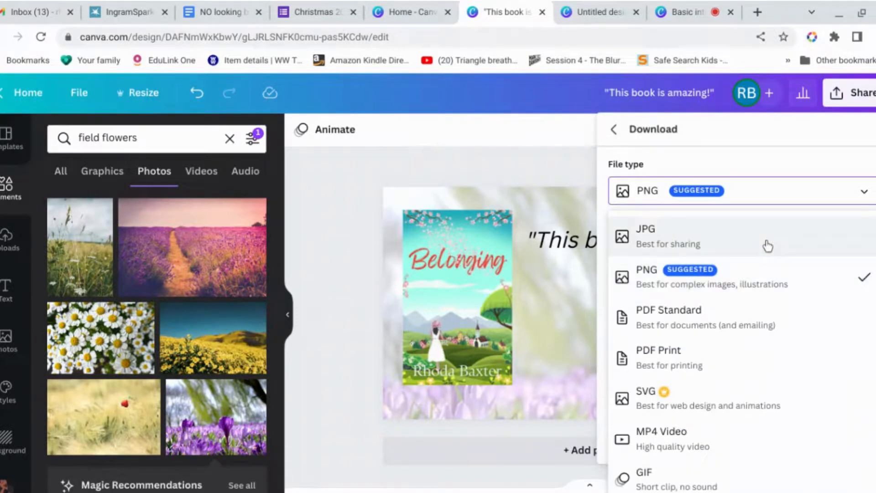
{"action": "left_click", "coordinate": [679, 238]}
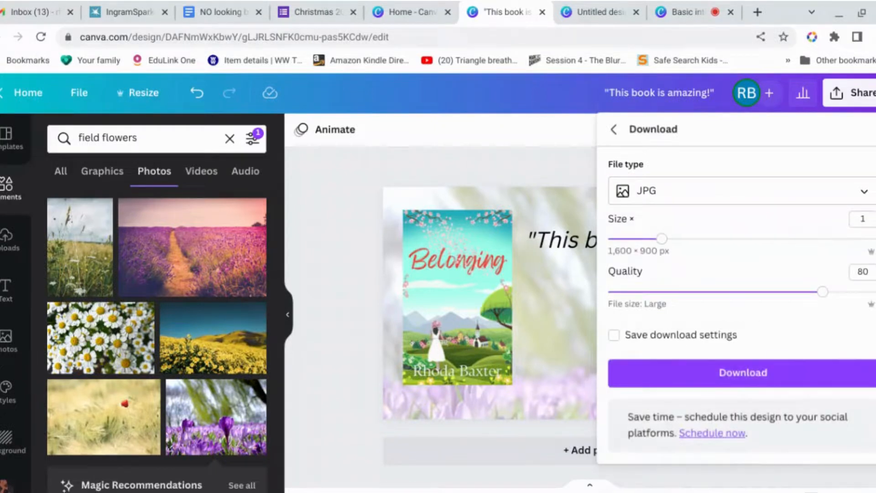
{"action": "scroll", "coordinate": [730, 306], "scroll_direction": "down", "scroll_amount": 1}
{"action": "left_click", "coordinate": [725, 378]}
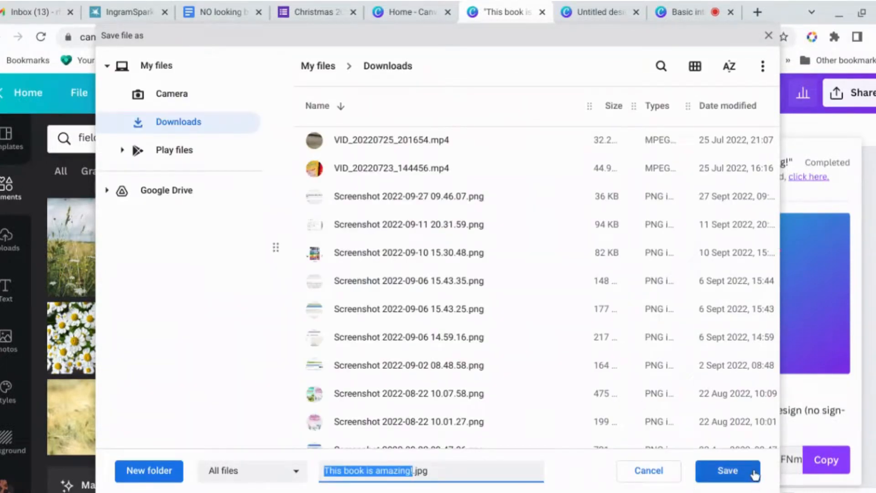
{"action": "left_click", "coordinate": [666, 471]}
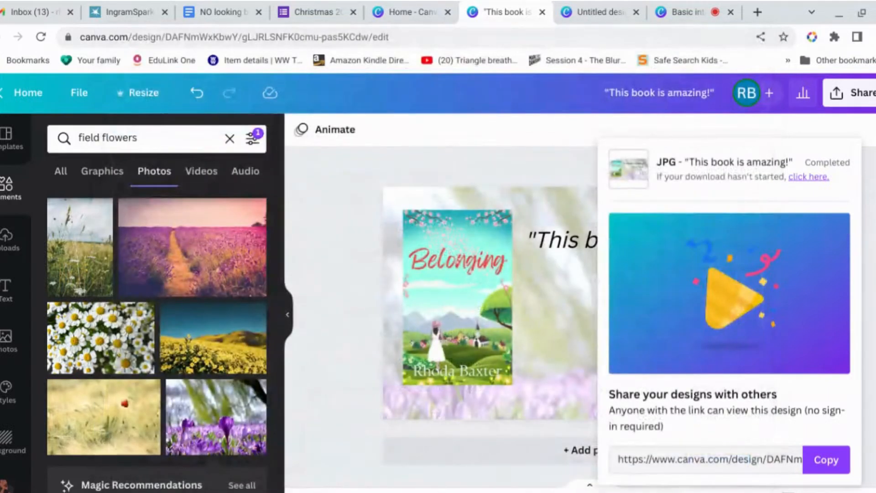
{"action": "left_click", "coordinate": [852, 147]}
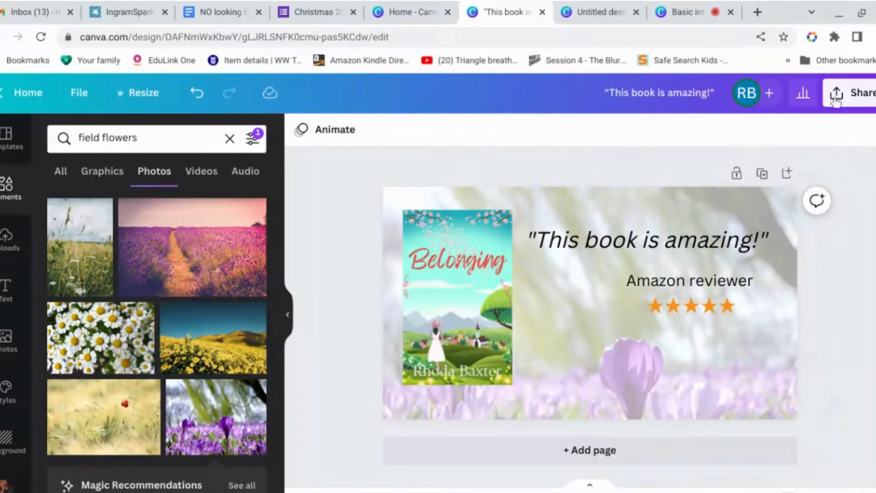
- Draft a Twitter post of the design with the caption "buy my book" and close it without publishing
{"action": "left_click", "coordinate": [852, 97]}
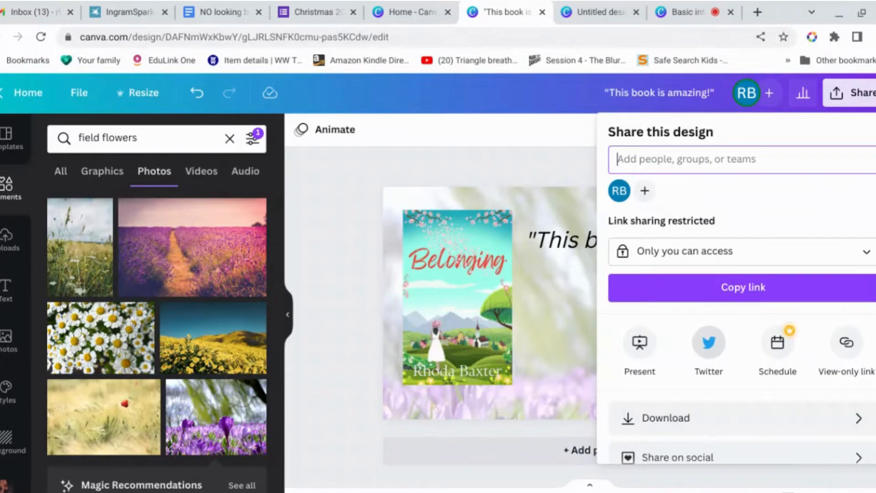
{"action": "left_click", "coordinate": [708, 343]}
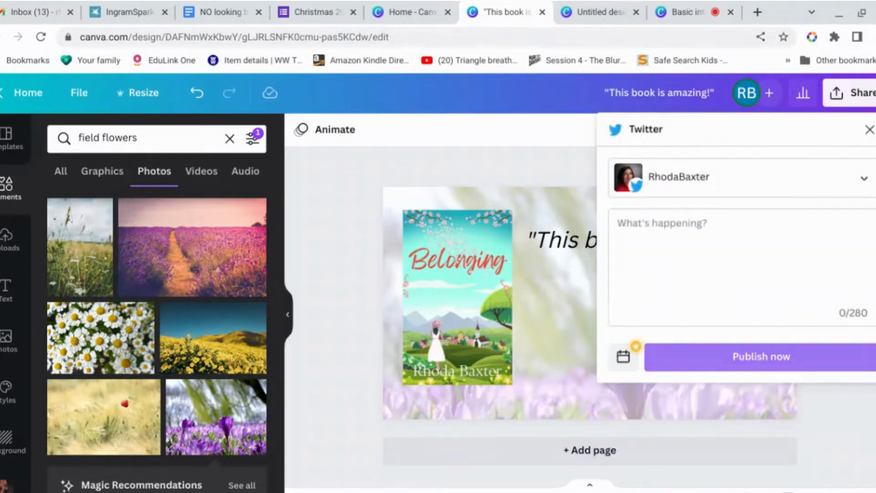
{"action": "left_click", "coordinate": [735, 277]}
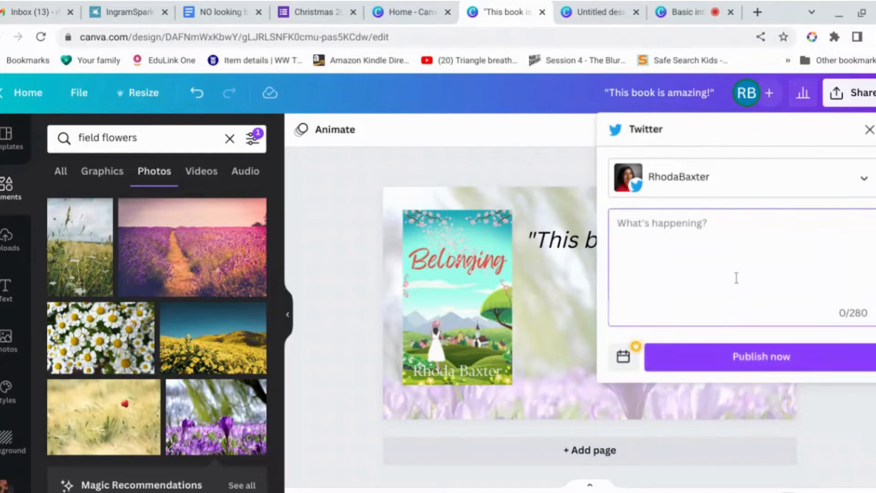
{"action": "type", "text": "buy my bo"}
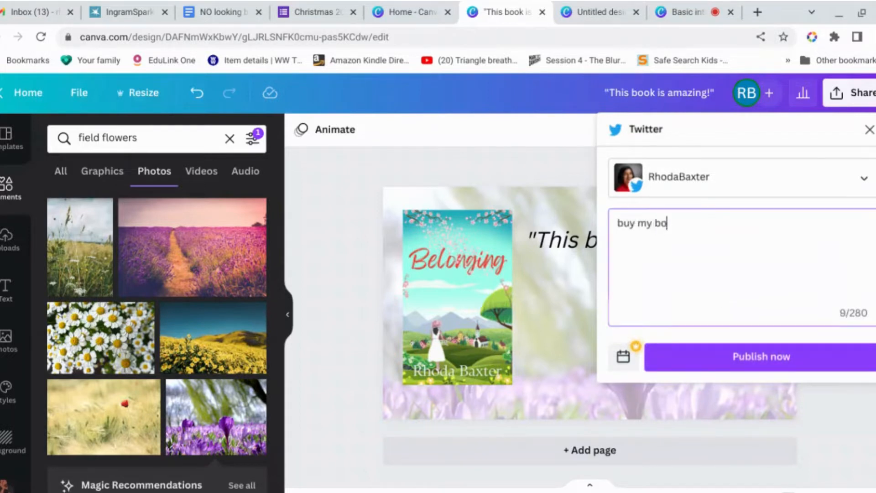
{"action": "type", "text": "ok"}
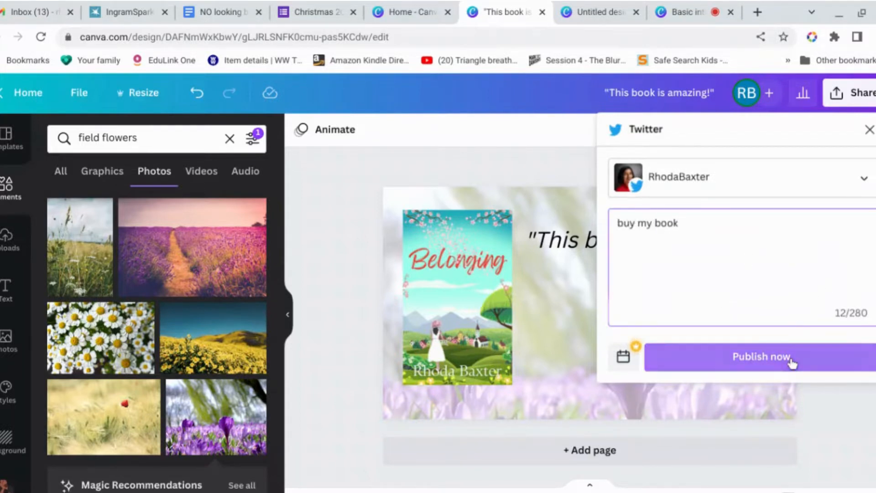
{"action": "left_click", "coordinate": [869, 129]}
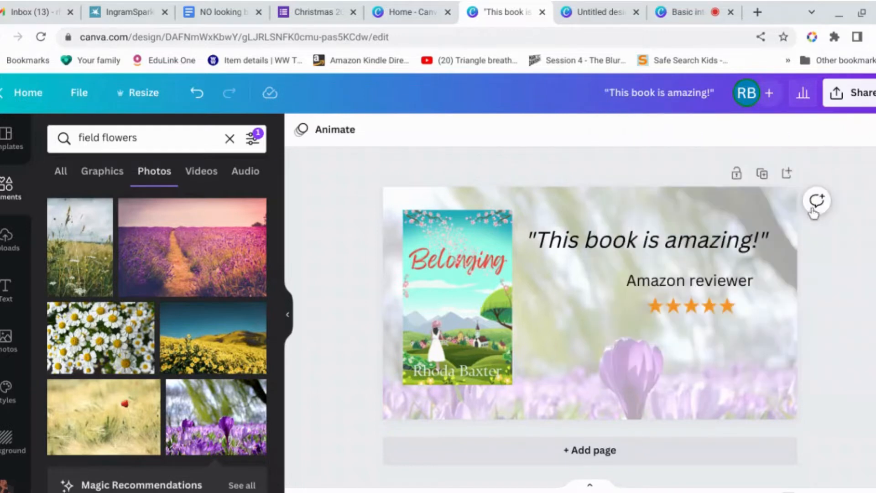